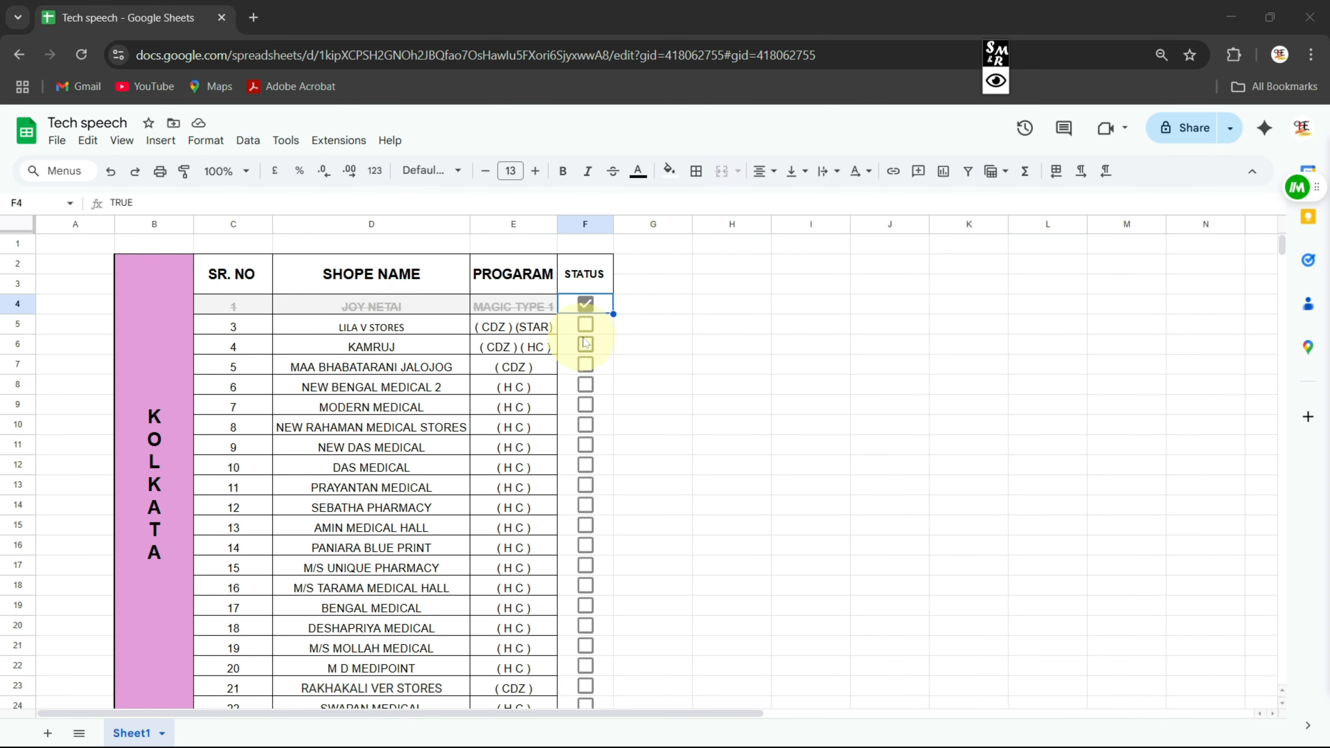
Tick and untick the row 6 and row 7 STATUS boxes to show the strikethrough
{"action": "left_click", "coordinate": [585, 347]}
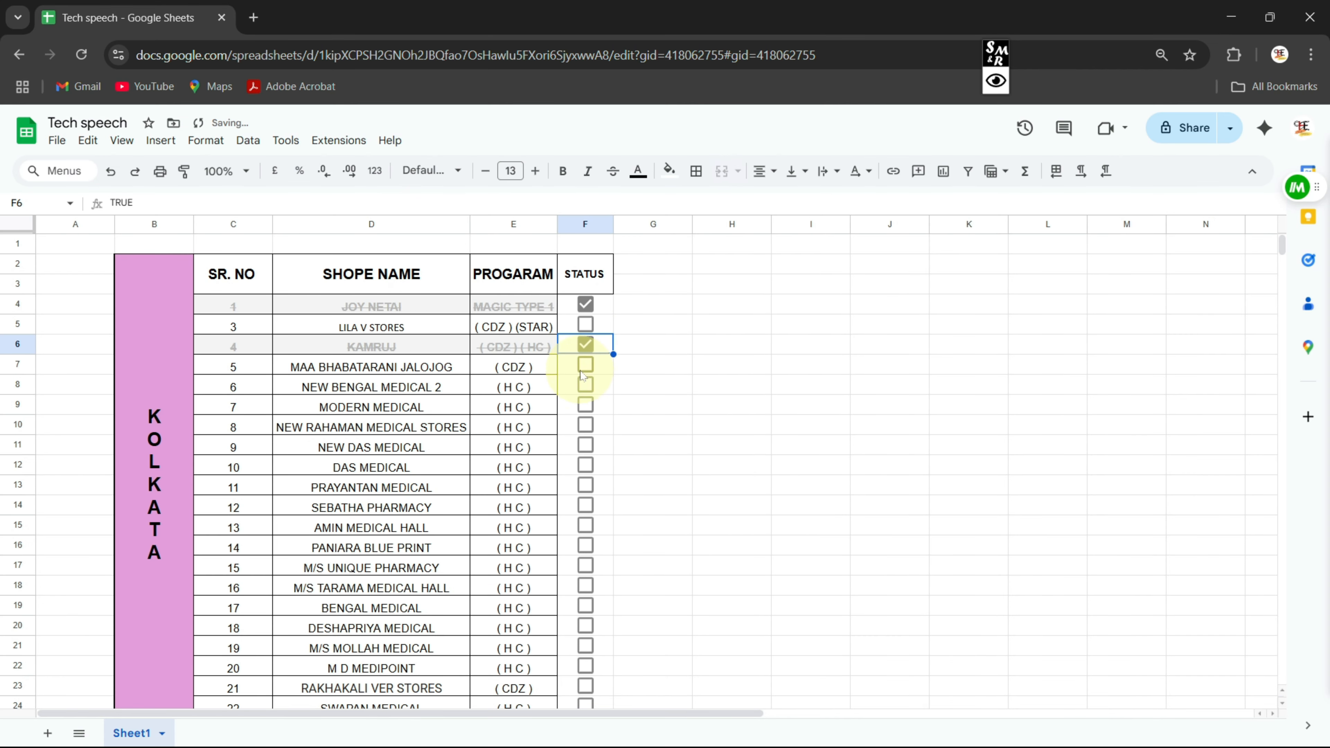
{"action": "left_click", "coordinate": [585, 368]}
{"action": "left_click", "coordinate": [585, 367]}
{"action": "left_click", "coordinate": [585, 347]}
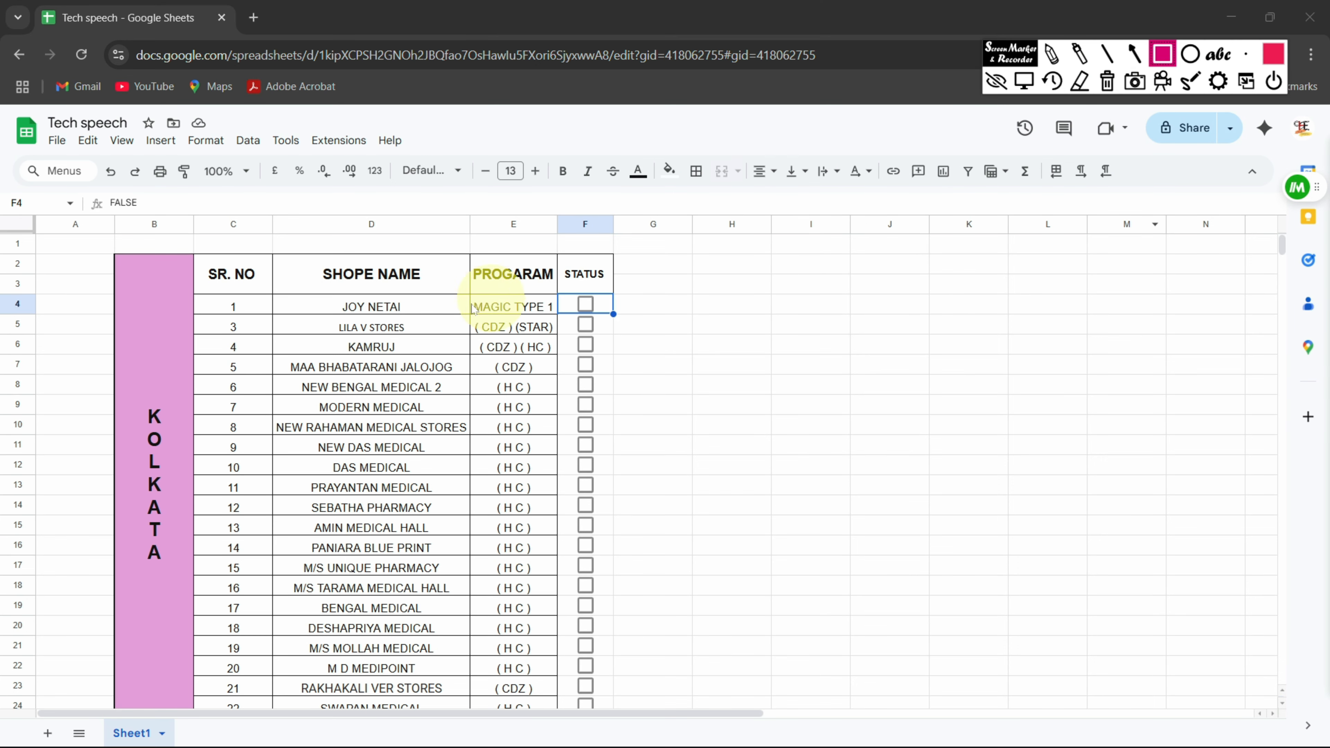
Toggle the JOY NETAI row's STATUS box on and off, leaving every box unticked
{"action": "mouse_move", "coordinate": [277, 287]}
{"action": "left_mouse_down"}
{"action": "mouse_move", "coordinate": [294, 315]}
{"action": "mouse_move", "coordinate": [639, 322]}
{"action": "left_mouse_up"}
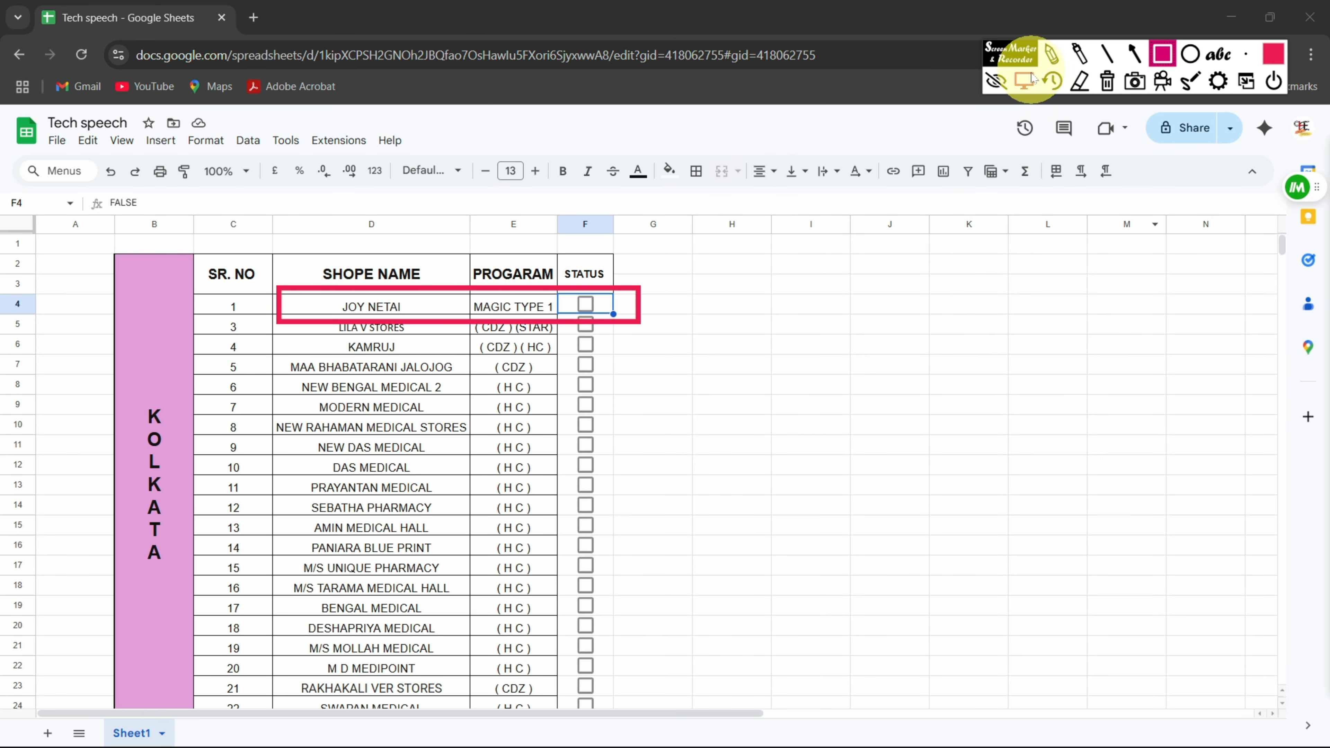
{"action": "left_click", "coordinate": [1026, 80]}
{"action": "left_click", "coordinate": [586, 303]}
{"action": "left_click", "coordinate": [585, 303]}
{"action": "left_click", "coordinate": [585, 304]}
{"action": "left_click", "coordinate": [585, 304]}
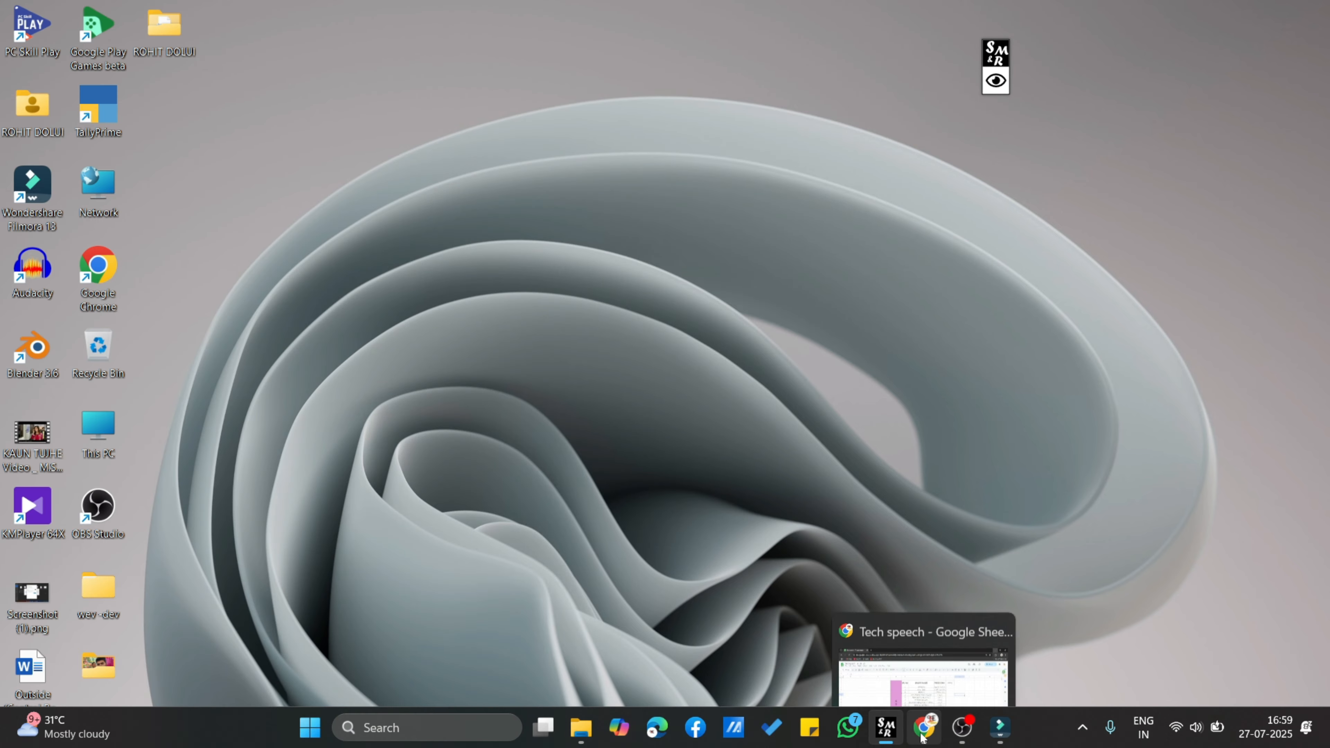
Switch back to the browser and select the empty STATUS cells I4:I24
{"action": "left_click", "coordinate": [923, 733]}
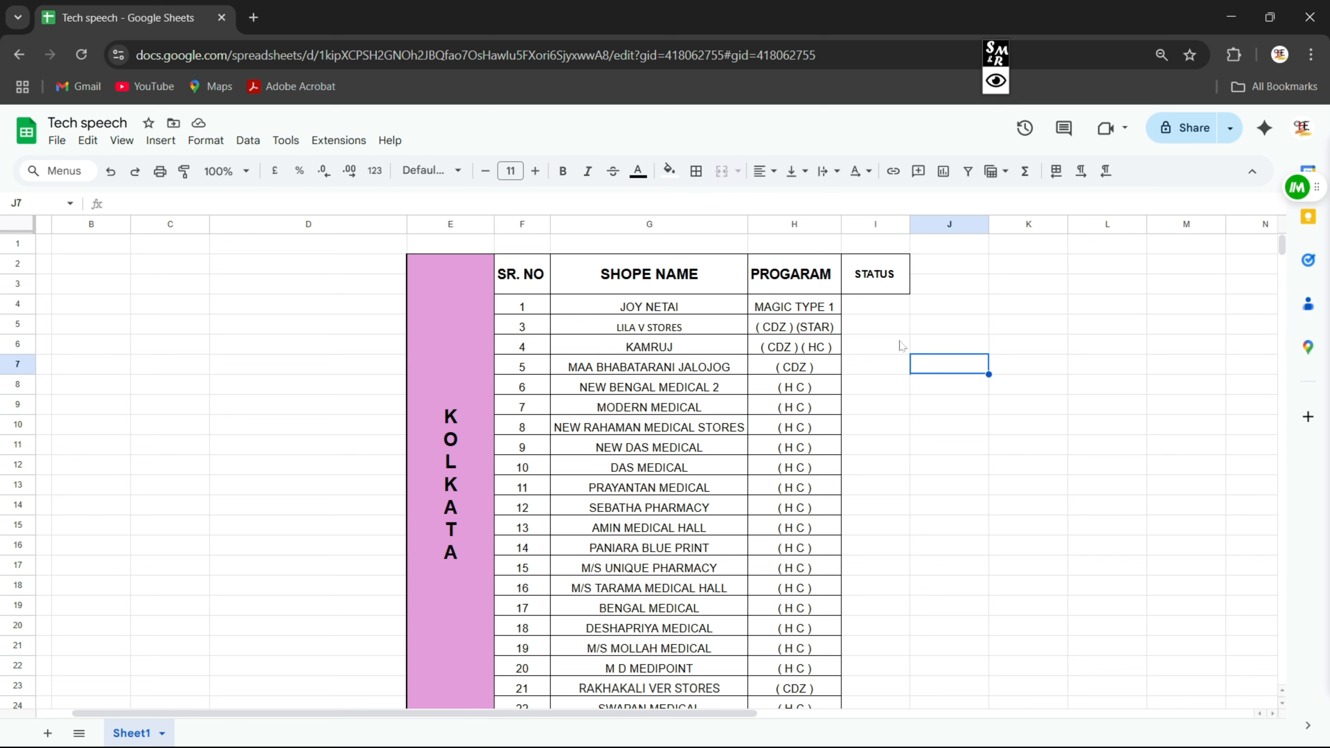
{"action": "left_click_drag", "start_coordinate": [890, 308], "coordinate": [887, 705]}
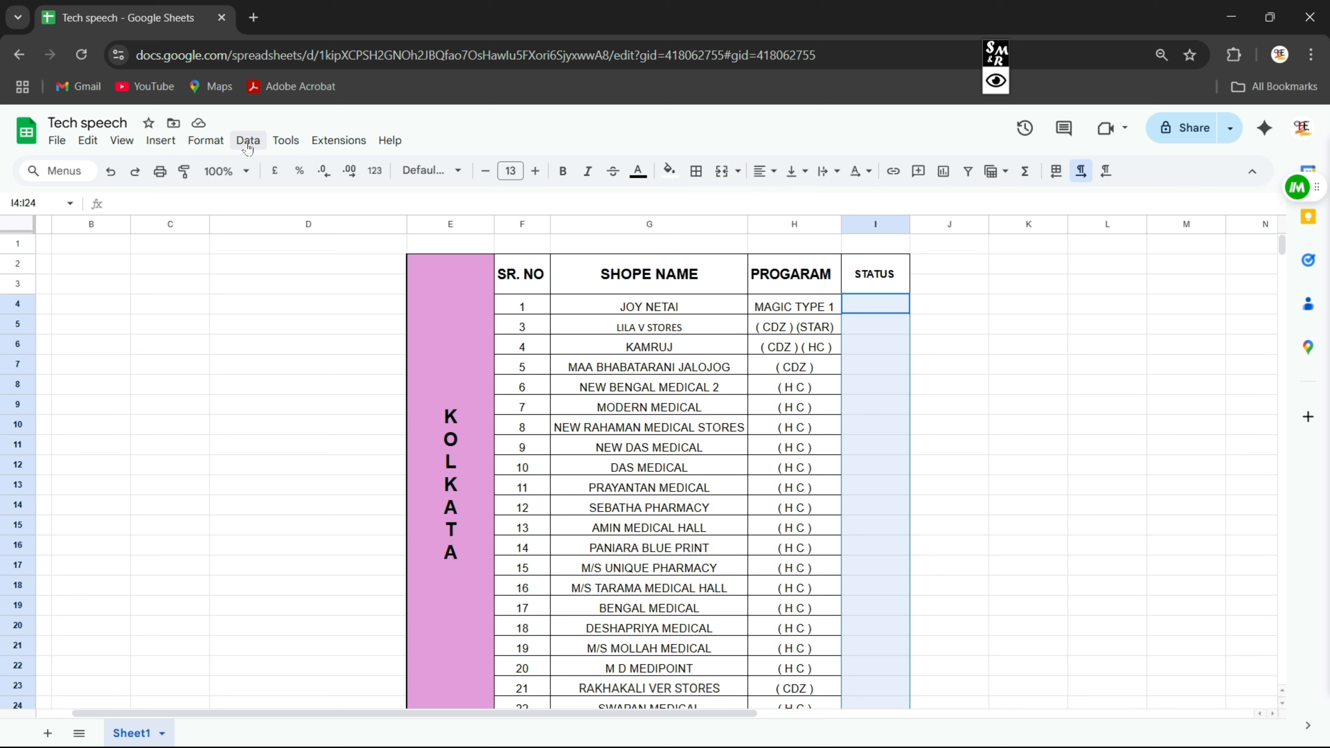
Open Data > Data validation for the selected STATUS cells I4:I24
{"action": "mouse_move", "coordinate": [660, 377]}
{"action": "left_mouse_down"}
{"action": "mouse_move", "coordinate": [335, 238]}
{"action": "mouse_move", "coordinate": [237, 171]}
{"action": "mouse_move", "coordinate": [266, 153]}
{"action": "left_mouse_up"}
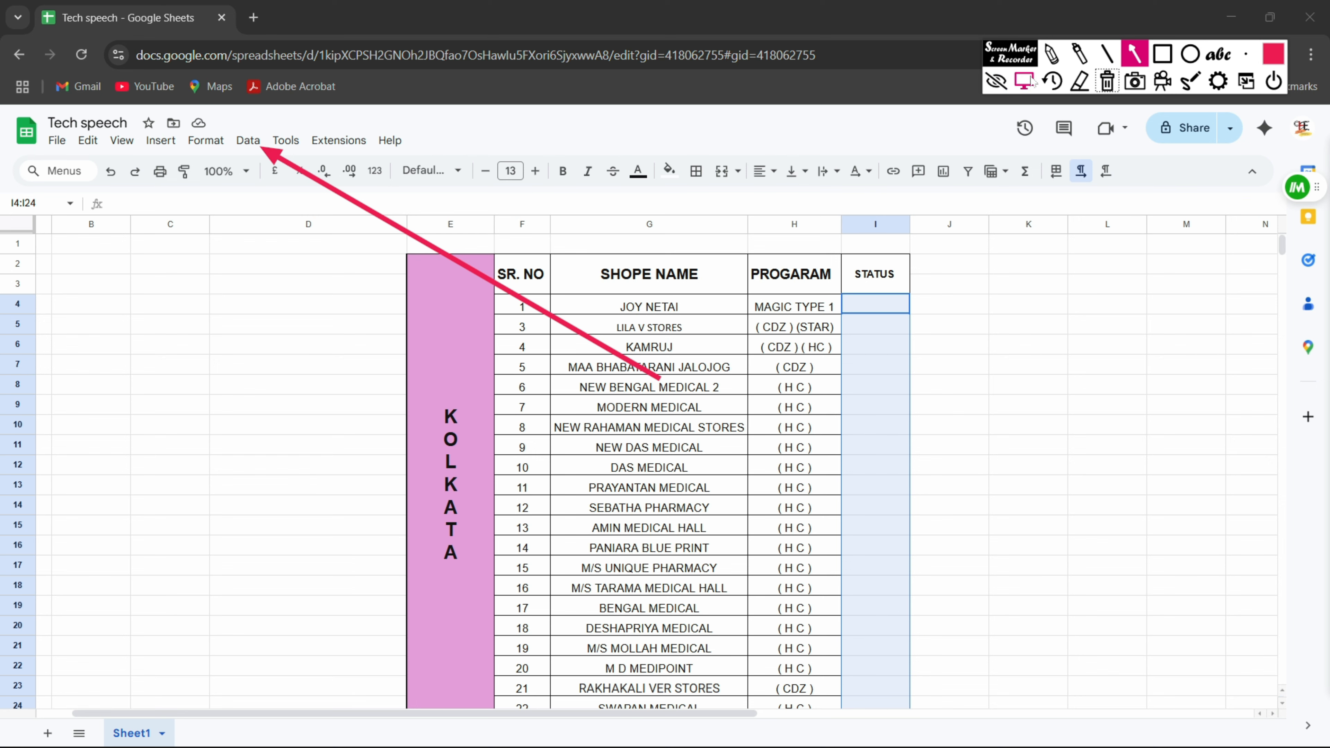
{"action": "left_click", "coordinate": [1031, 80]}
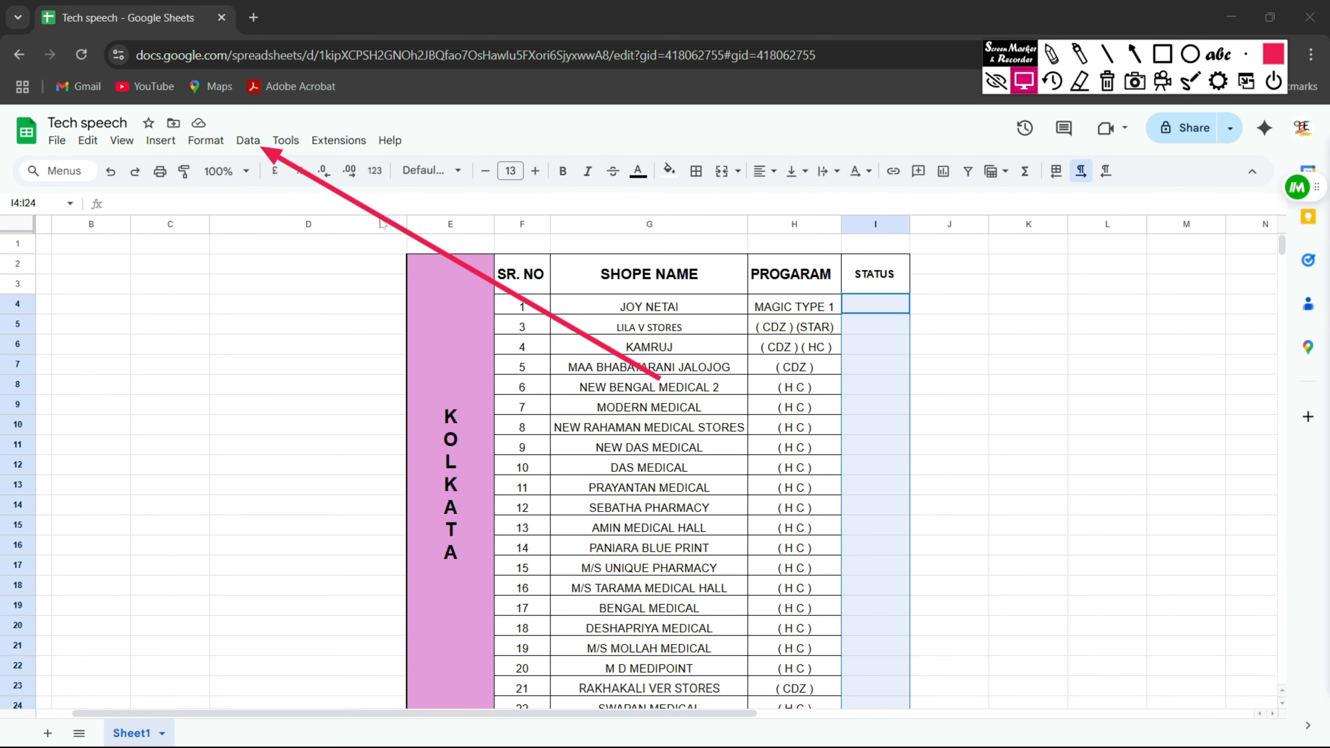
{"action": "left_click", "coordinate": [253, 148]}
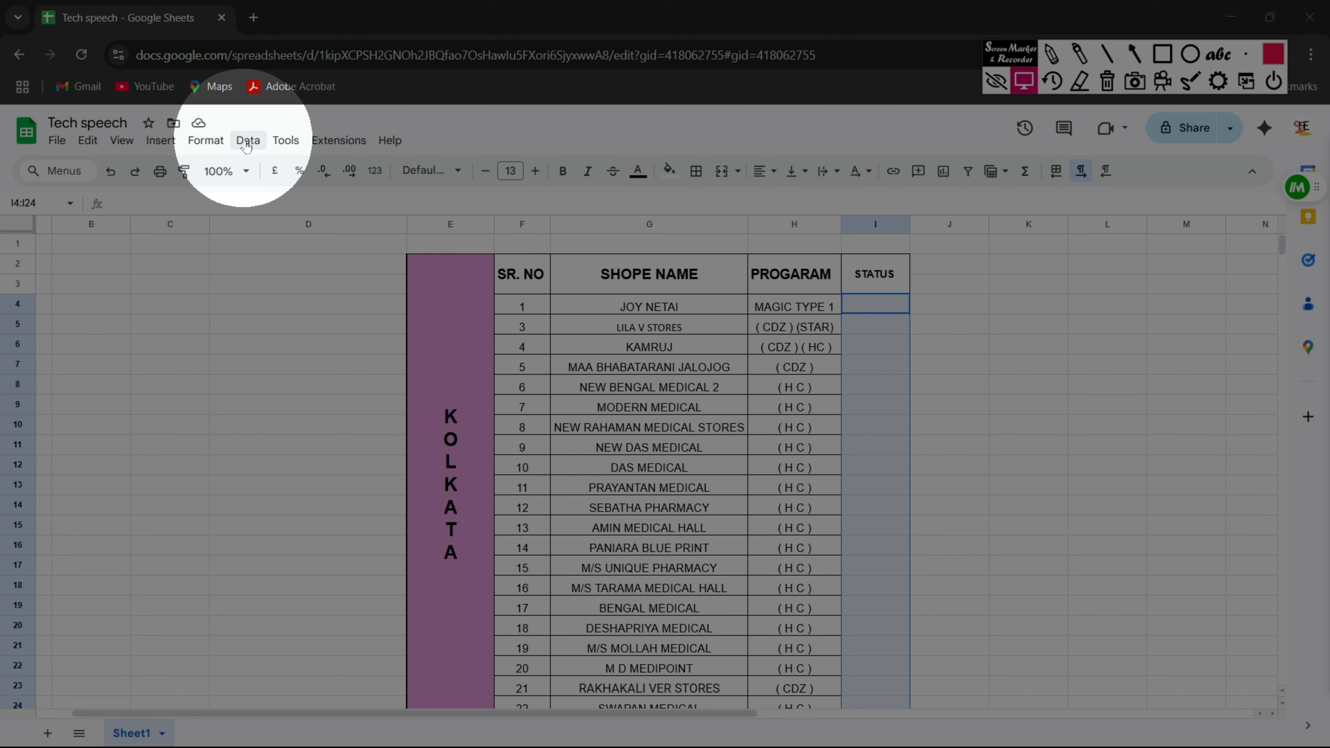
{"action": "left_click", "coordinate": [246, 144]}
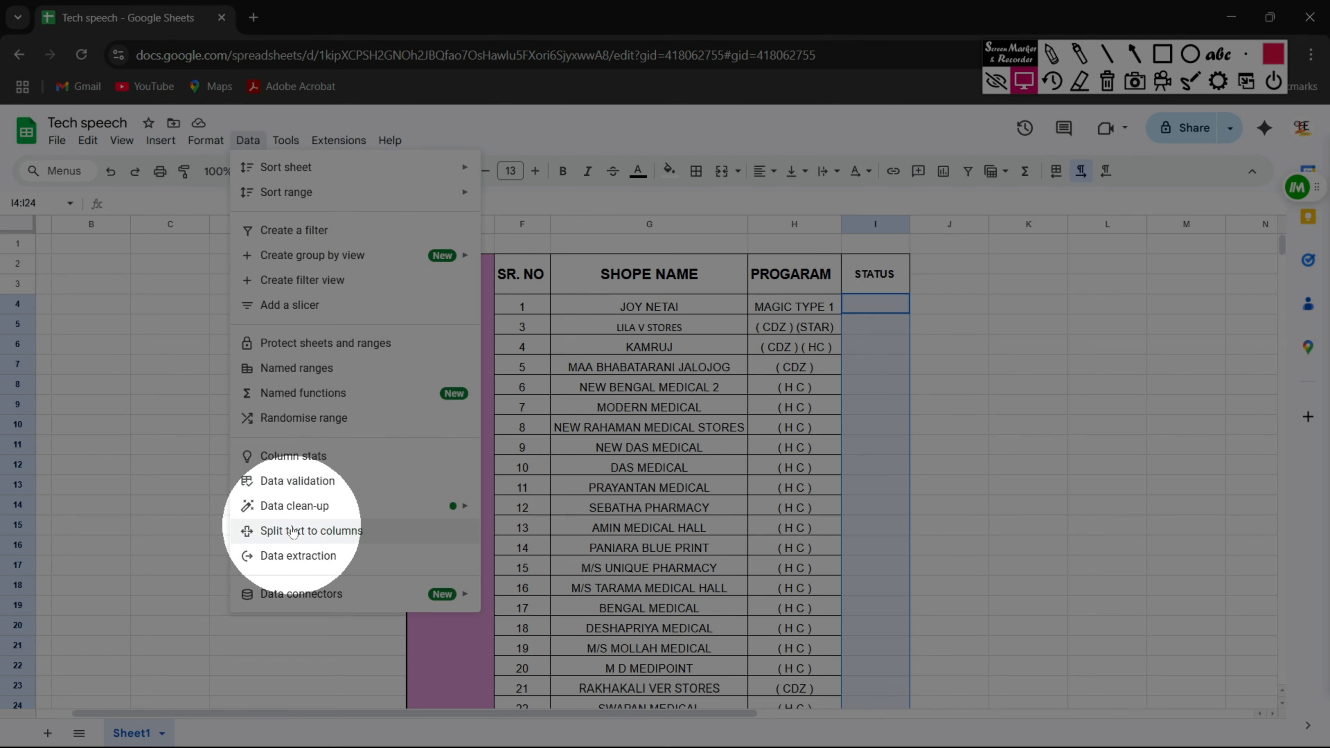
{"action": "left_click", "coordinate": [288, 487]}
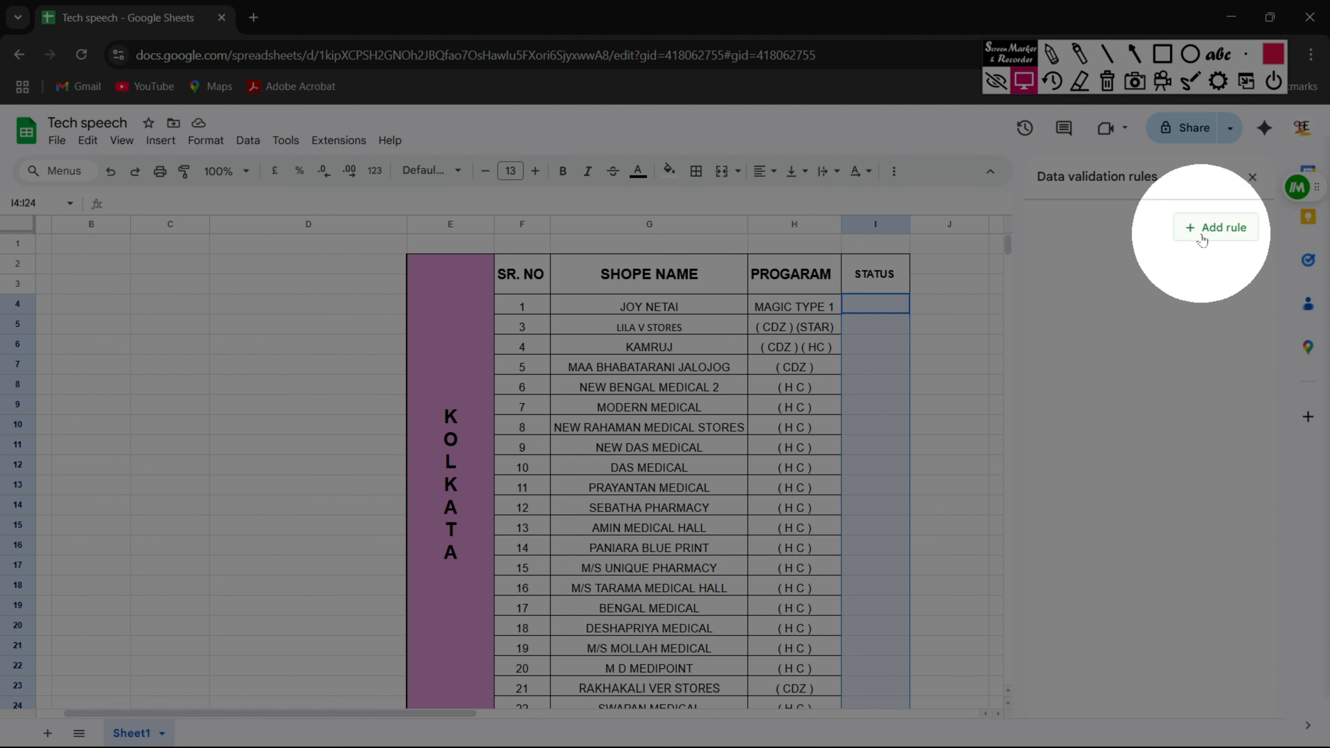
Add a Tick box validation rule to I4:I24, save it, and close the rules panel
{"action": "left_click", "coordinate": [1202, 239]}
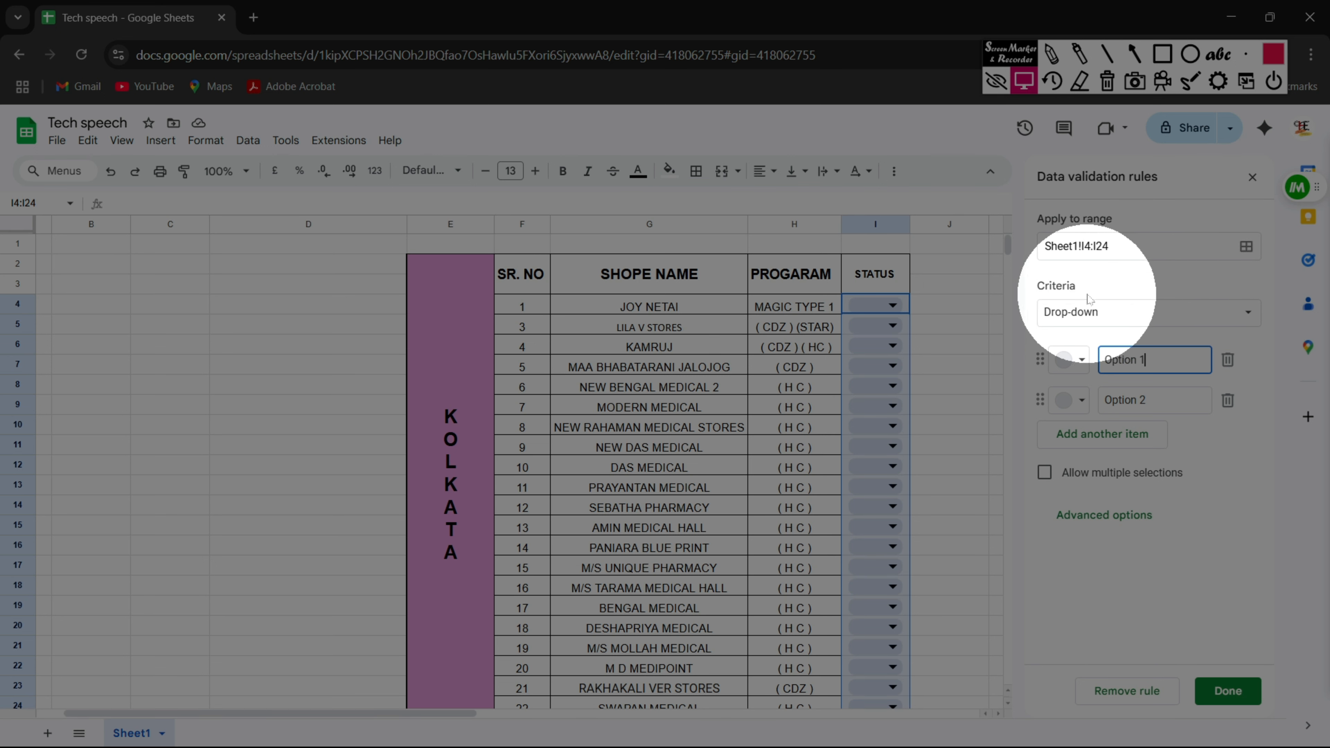
{"action": "left_click", "coordinate": [1242, 314]}
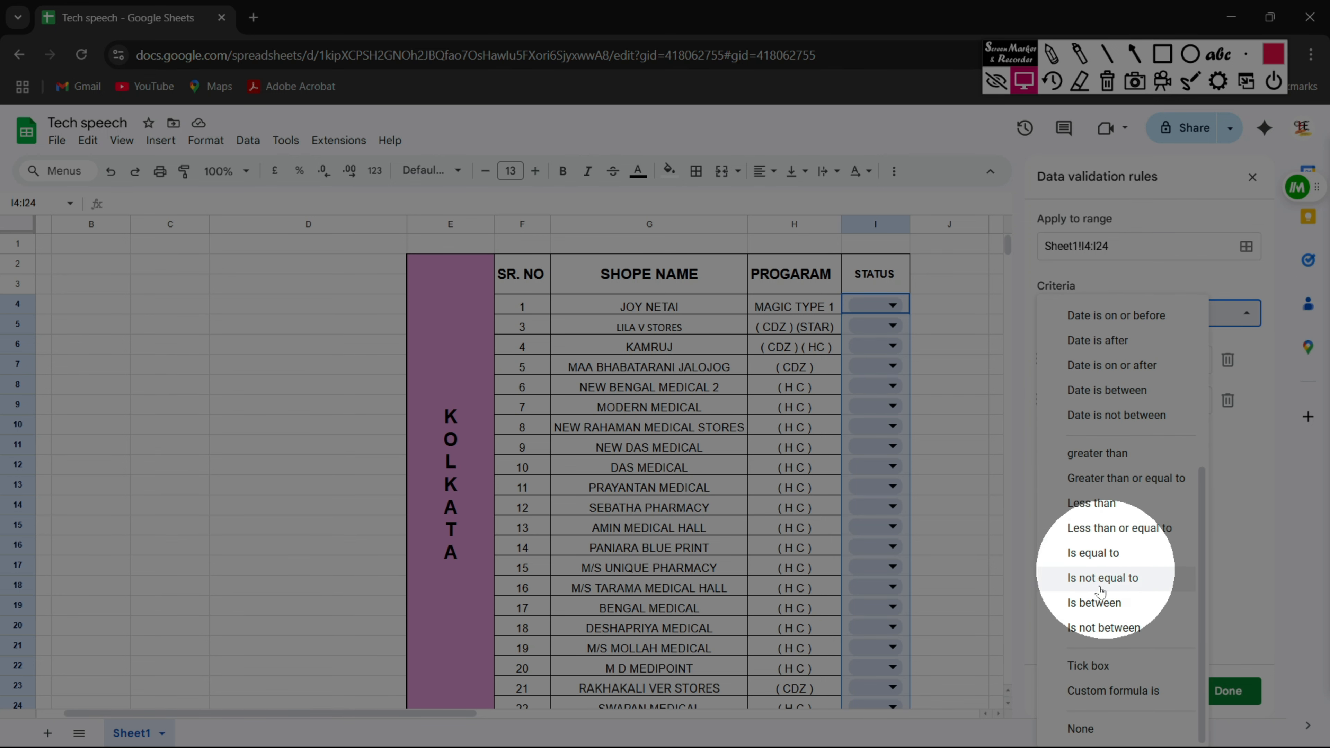
{"action": "left_click", "coordinate": [1087, 668]}
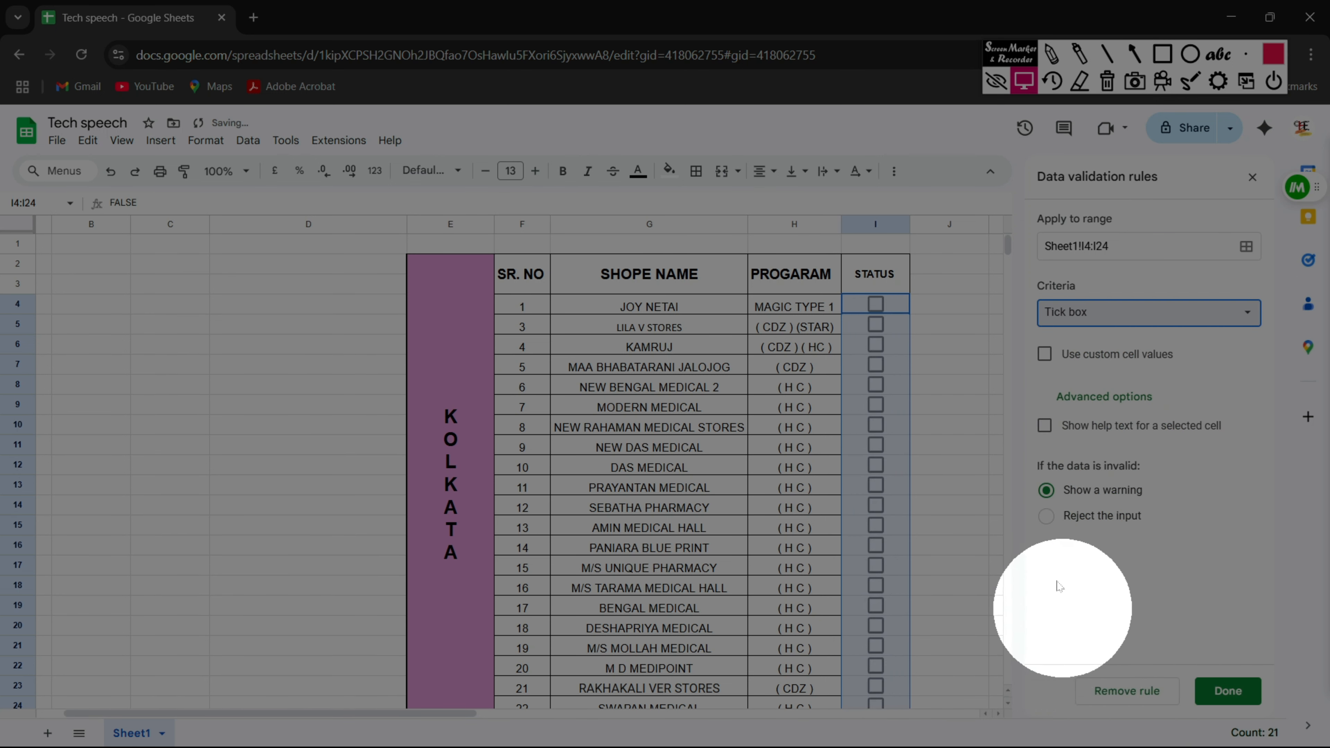
{"action": "left_click", "coordinate": [1213, 695]}
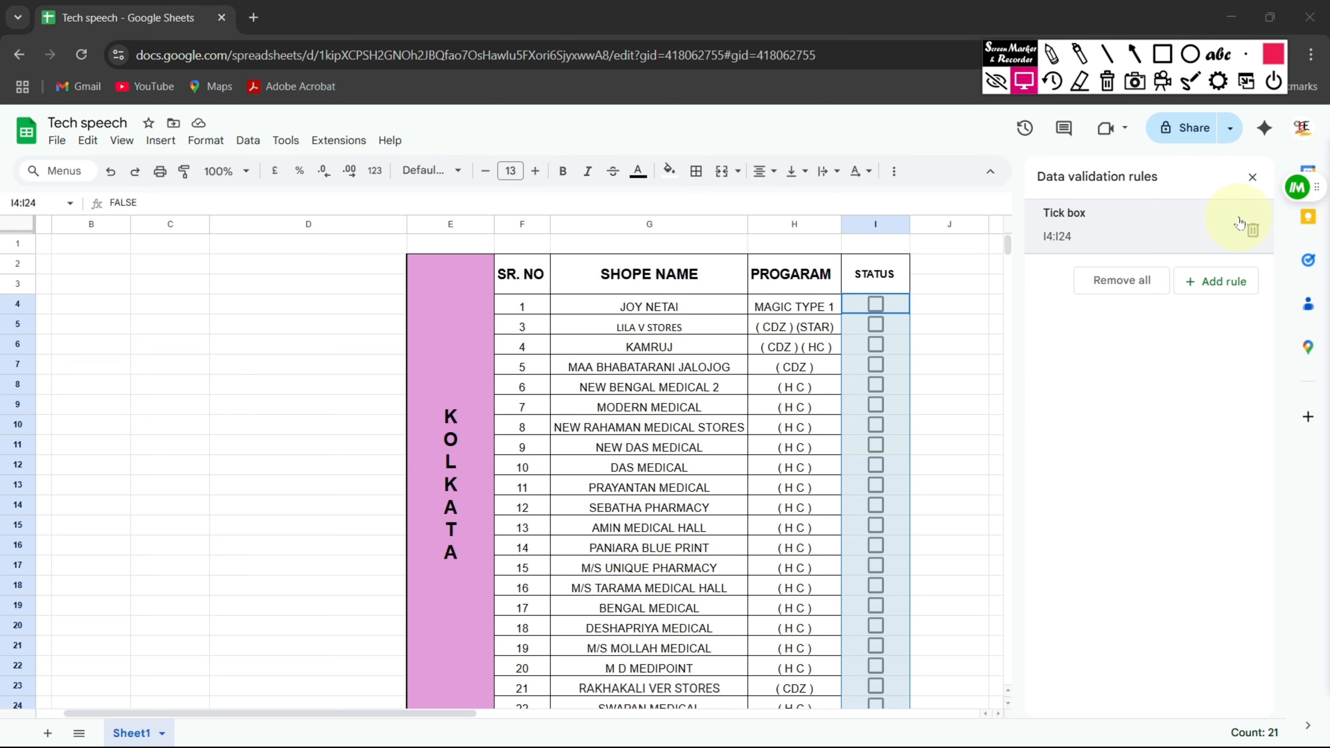
{"action": "left_click", "coordinate": [1253, 177]}
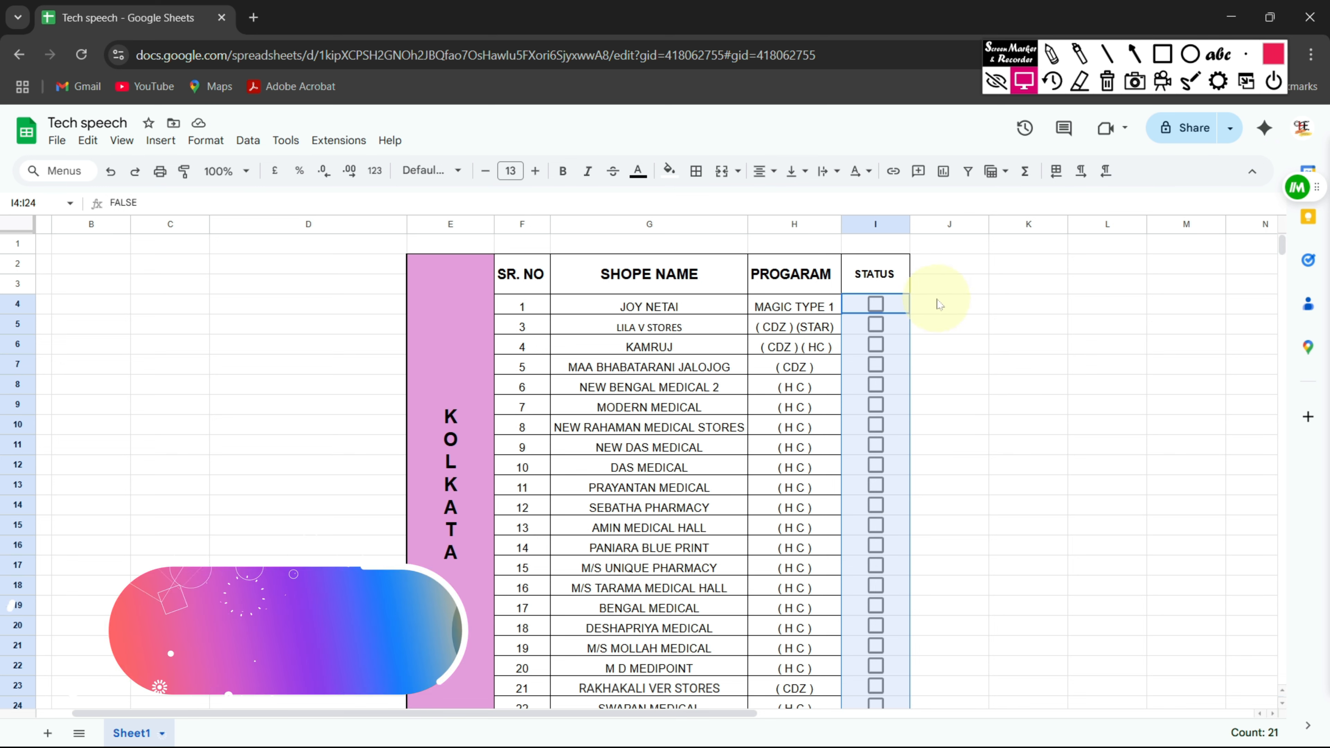
Tick and untick the STATUS boxes from row 5 downward to test the new checkboxes
{"action": "scroll", "coordinate": [911, 400], "scroll_direction": "down", "scroll_amount": 5}
{"action": "scroll", "coordinate": [917, 402], "scroll_direction": "up", "scroll_amount": 5}
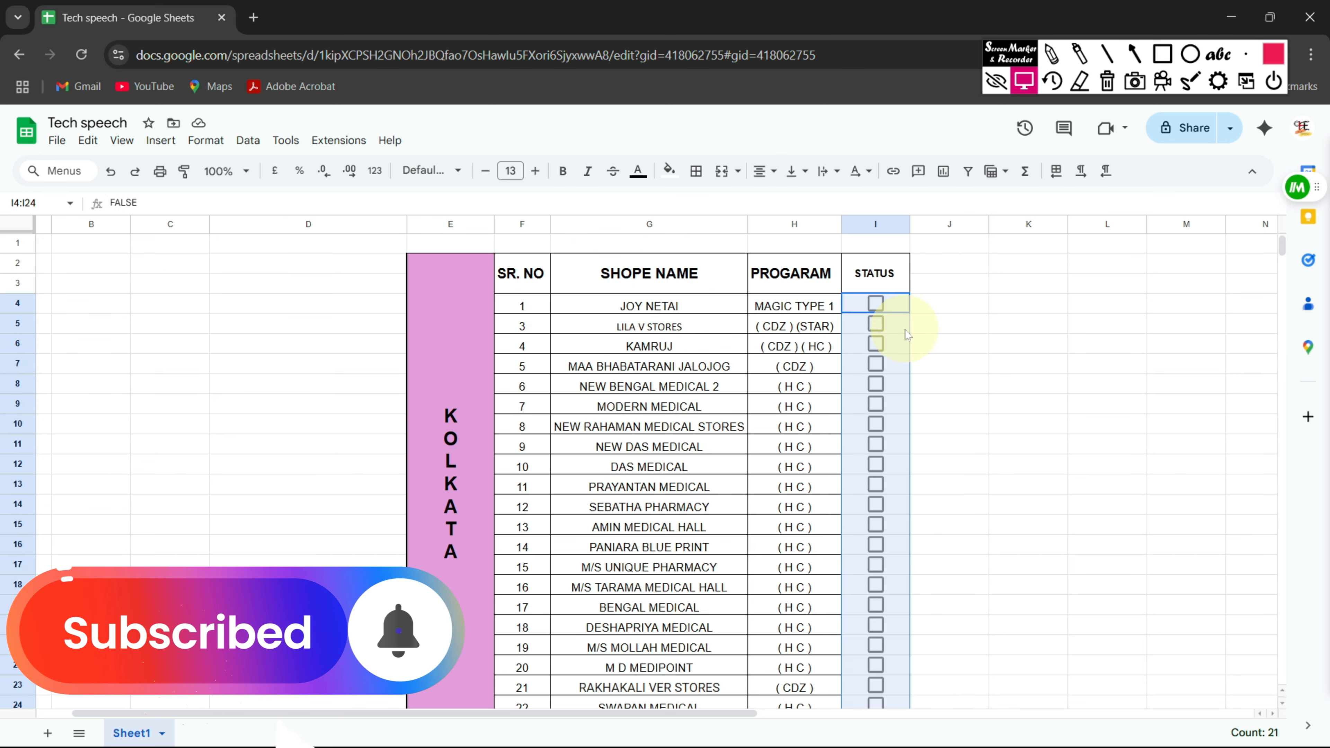
{"action": "left_click", "coordinate": [954, 323]}
{"action": "left_click", "coordinate": [876, 324]}
{"action": "left_click", "coordinate": [876, 344]}
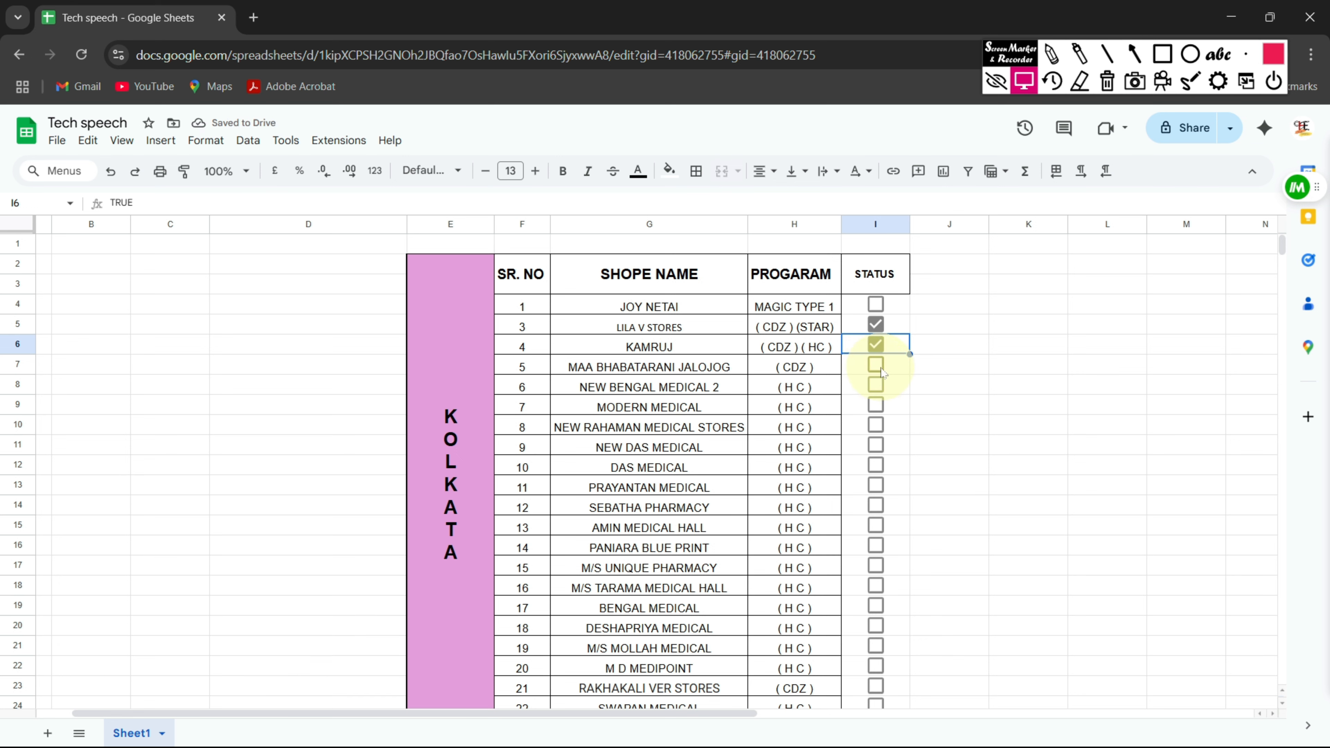
{"action": "left_click", "coordinate": [880, 368]}
{"action": "left_click", "coordinate": [877, 386]}
{"action": "left_click", "coordinate": [876, 365]}
{"action": "left_click", "coordinate": [878, 346]}
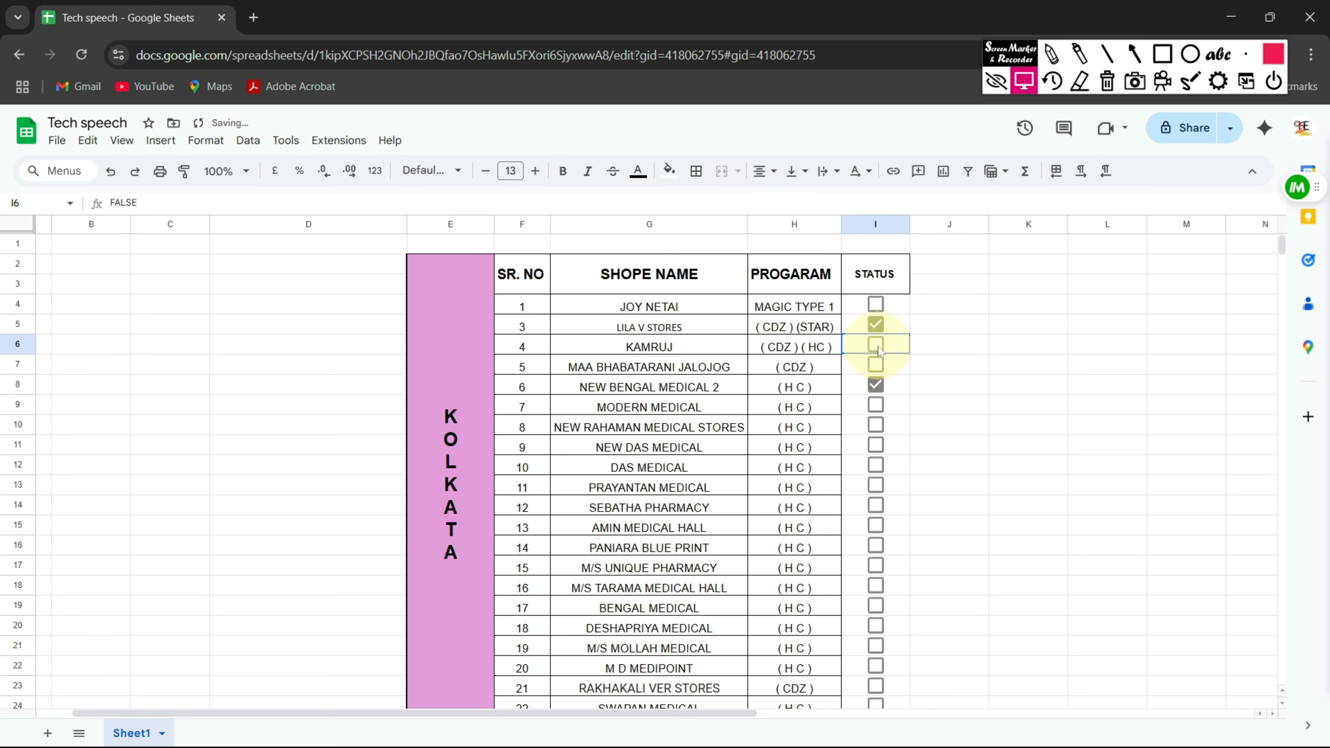
{"action": "left_click", "coordinate": [877, 325]}
{"action": "left_click", "coordinate": [877, 385]}
Tick several STATUS boxes down to row 10, including MODERN MEDICAL, then untick every one
{"action": "left_click", "coordinate": [876, 425]}
{"action": "left_click", "coordinate": [875, 406]}
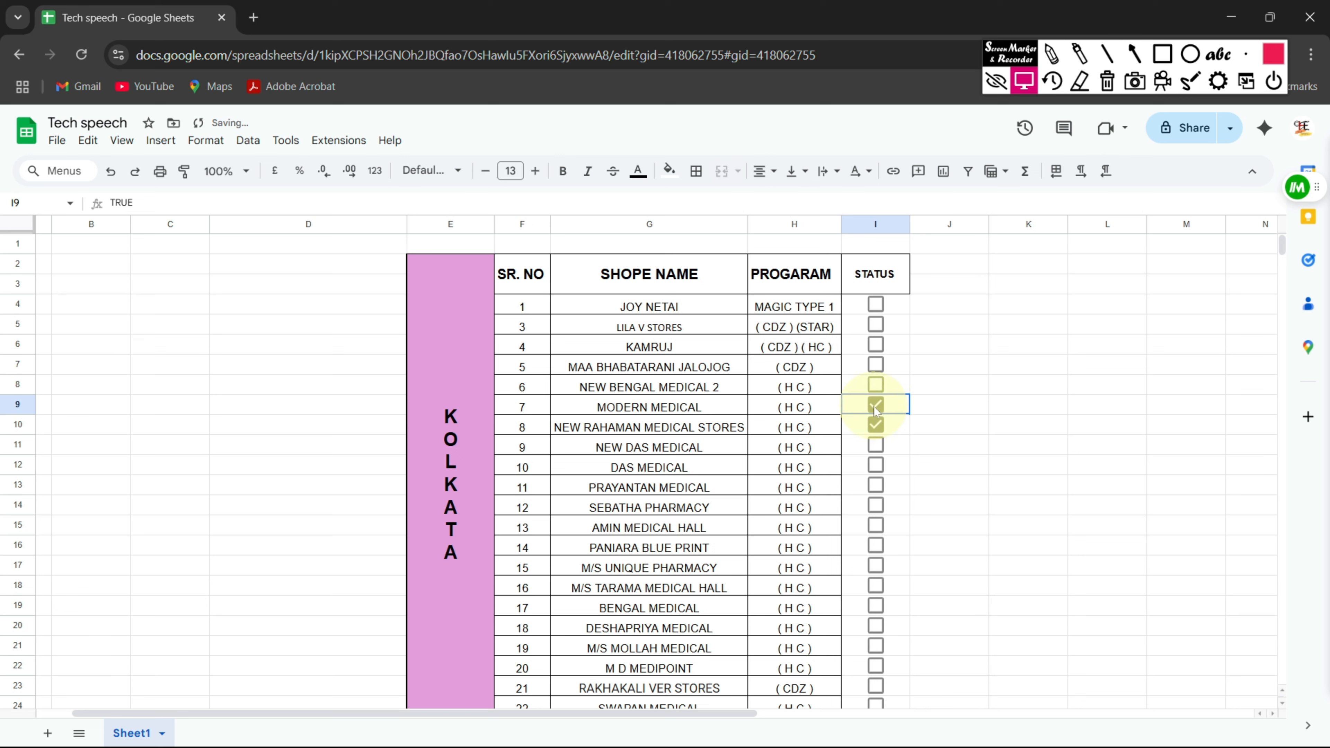
{"action": "left_click", "coordinate": [876, 386]}
{"action": "left_click", "coordinate": [876, 365]}
{"action": "left_click", "coordinate": [876, 345]}
{"action": "left_click", "coordinate": [876, 325]}
{"action": "left_click", "coordinate": [877, 366]}
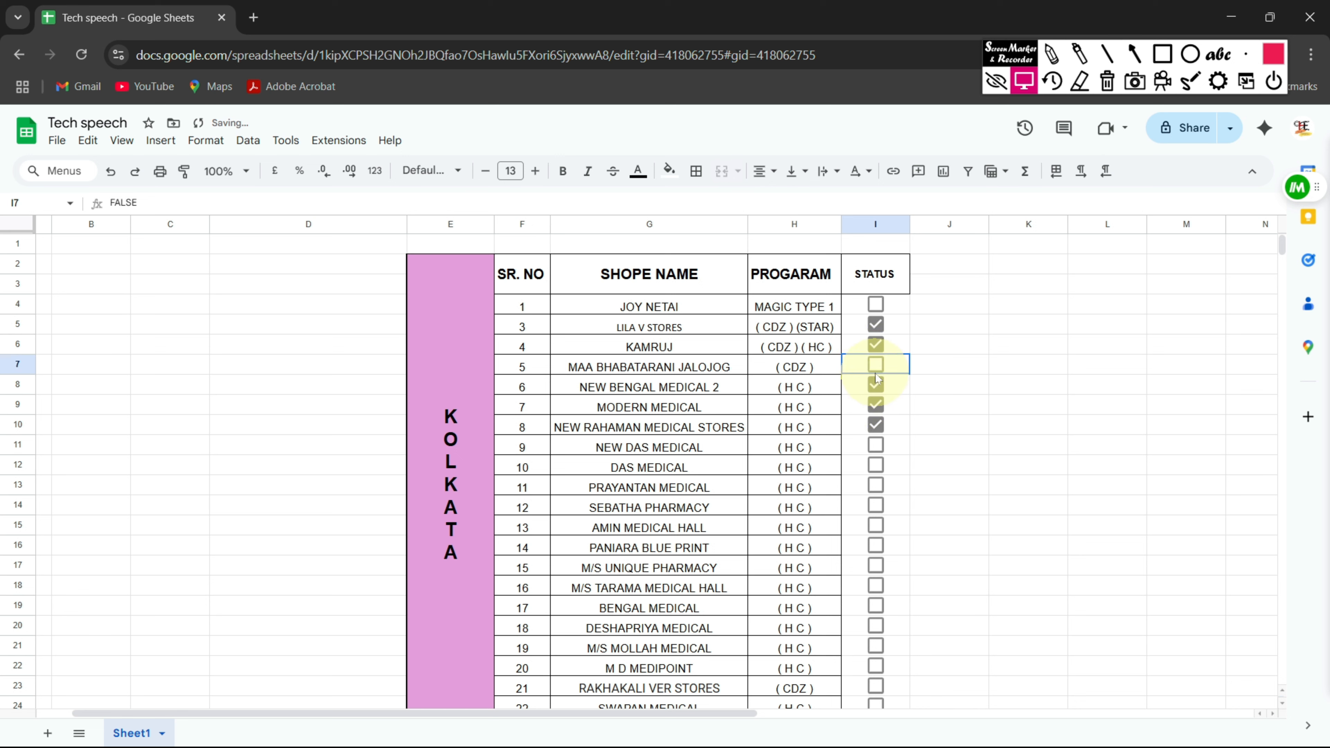
{"action": "left_click", "coordinate": [876, 345]}
{"action": "left_click", "coordinate": [876, 325]}
{"action": "left_click", "coordinate": [876, 405]}
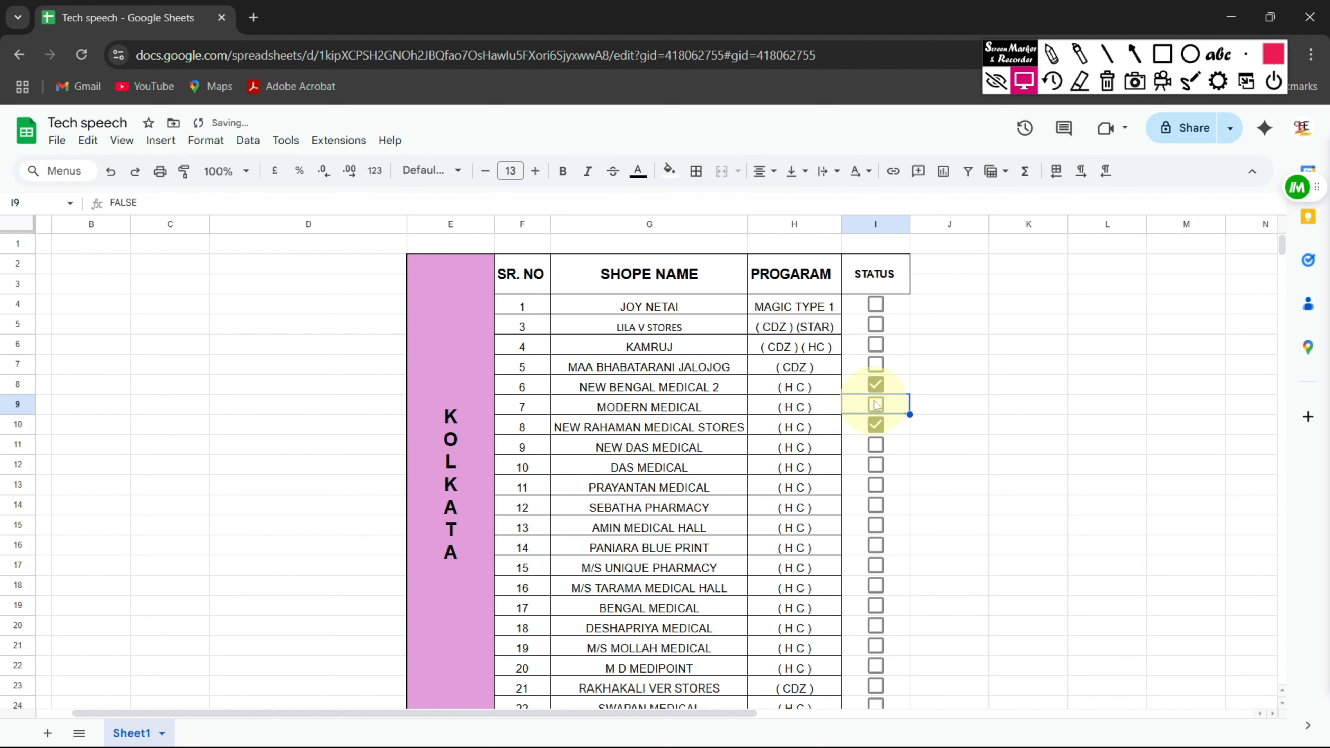
{"action": "left_click", "coordinate": [875, 403]}
{"action": "left_click", "coordinate": [875, 385]}
{"action": "left_click", "coordinate": [876, 405]}
{"action": "left_click", "coordinate": [875, 425]}
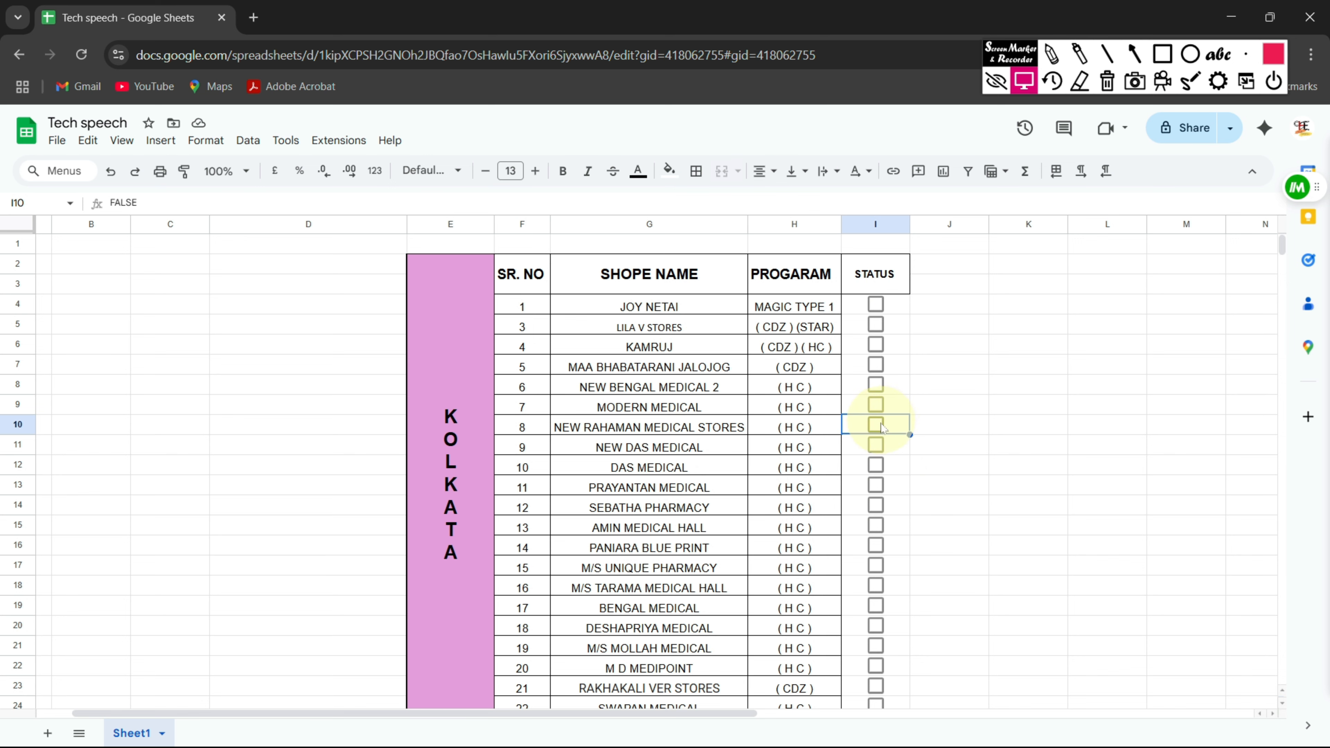
Select the shop data rows in the range F4:H24
{"action": "left_click", "coordinate": [530, 312]}
{"action": "left_click_drag", "start_coordinate": [530, 311], "coordinate": [793, 629]}
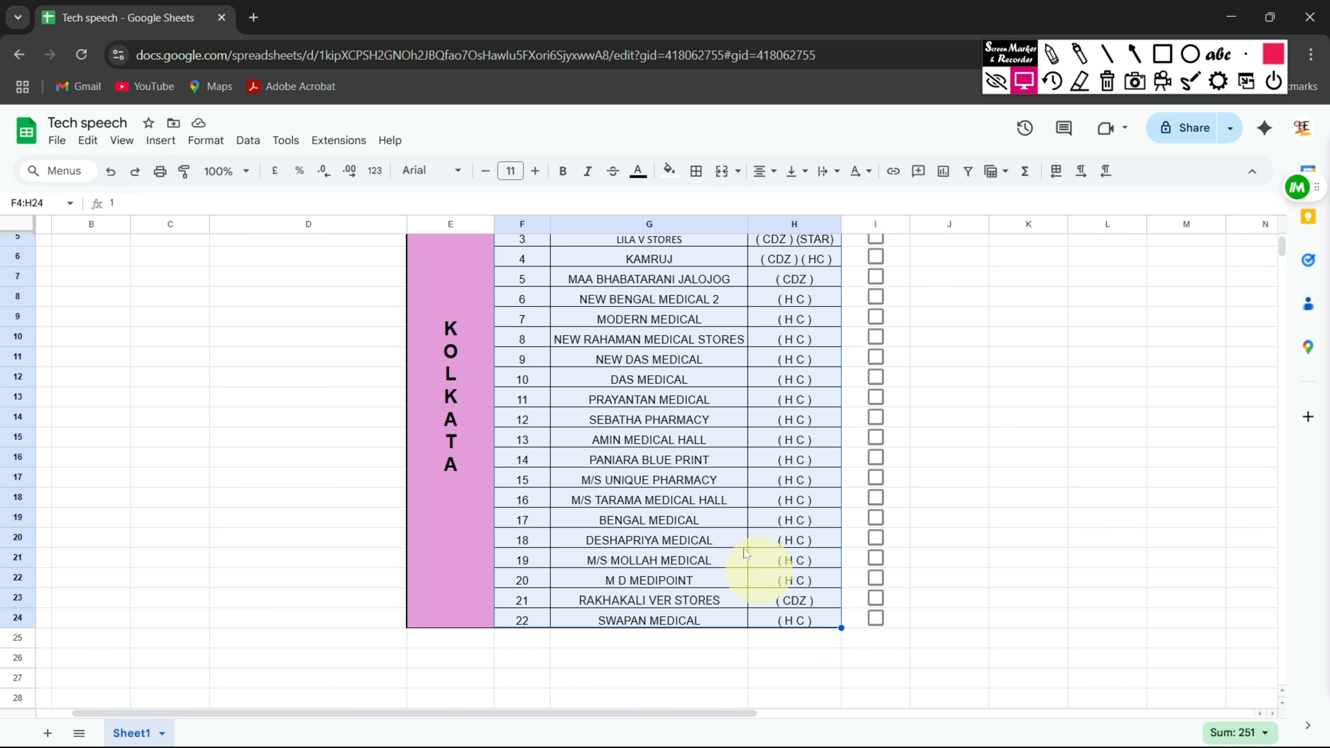
{"action": "scroll", "coordinate": [743, 540], "scroll_direction": "up", "scroll_amount": 2}
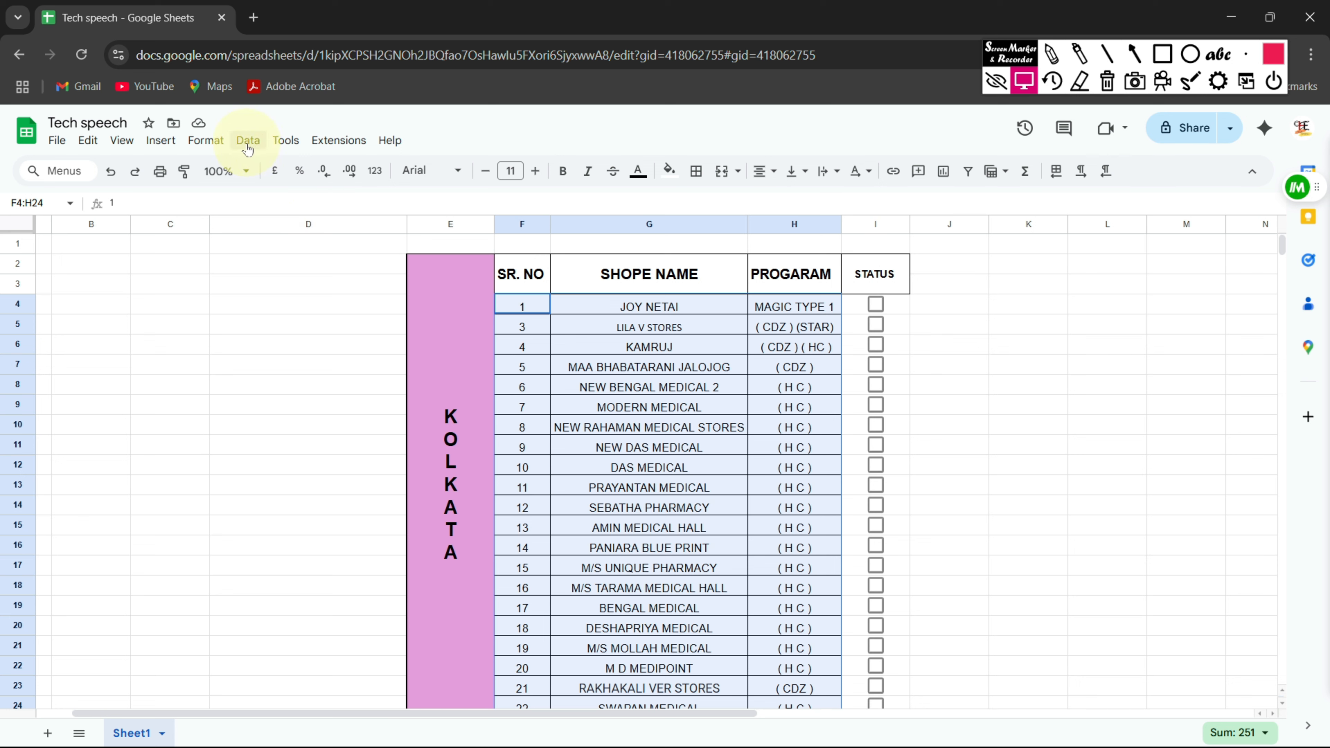
{"action": "left_click", "coordinate": [1133, 54]}
{"action": "mouse_move", "coordinate": [634, 463]}
{"action": "left_mouse_down"}
{"action": "mouse_move", "coordinate": [520, 356]}
{"action": "mouse_move", "coordinate": [274, 169]}
{"action": "mouse_move", "coordinate": [225, 155]}
{"action": "left_mouse_up"}
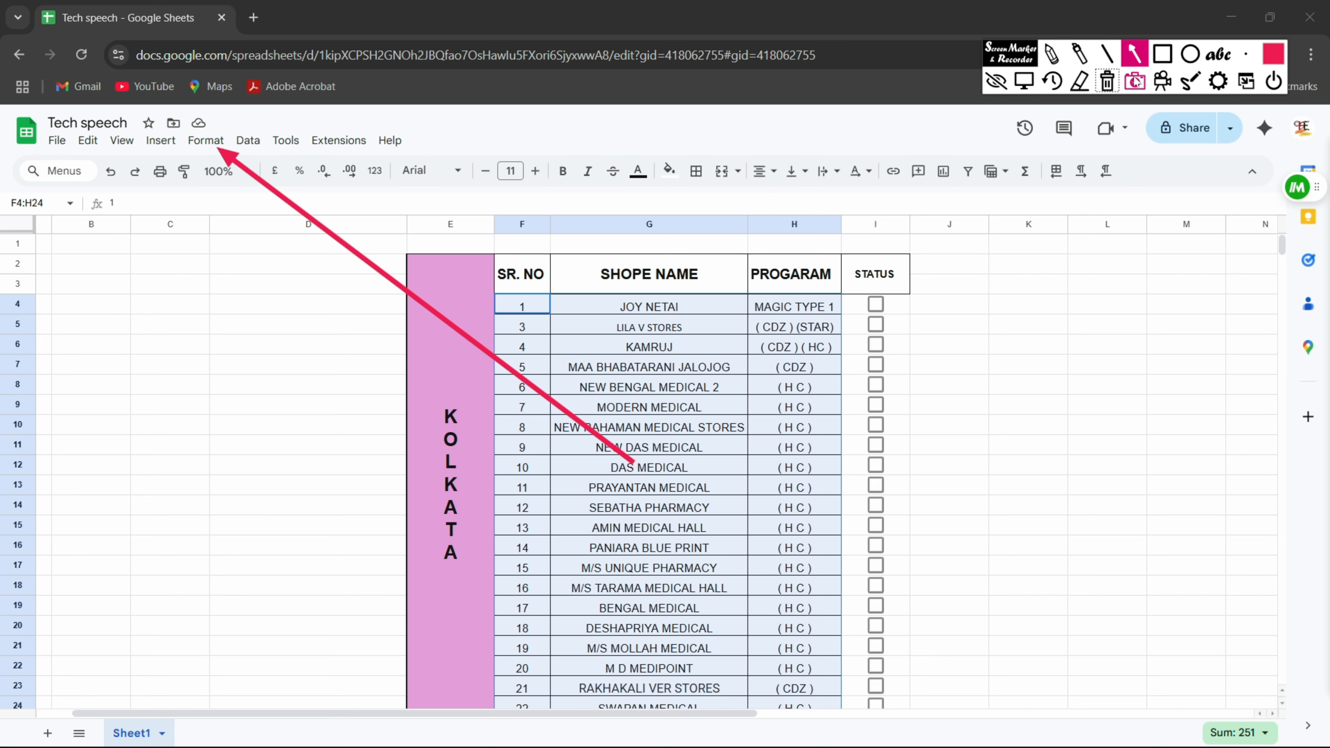
{"action": "left_click", "coordinate": [1107, 81]}
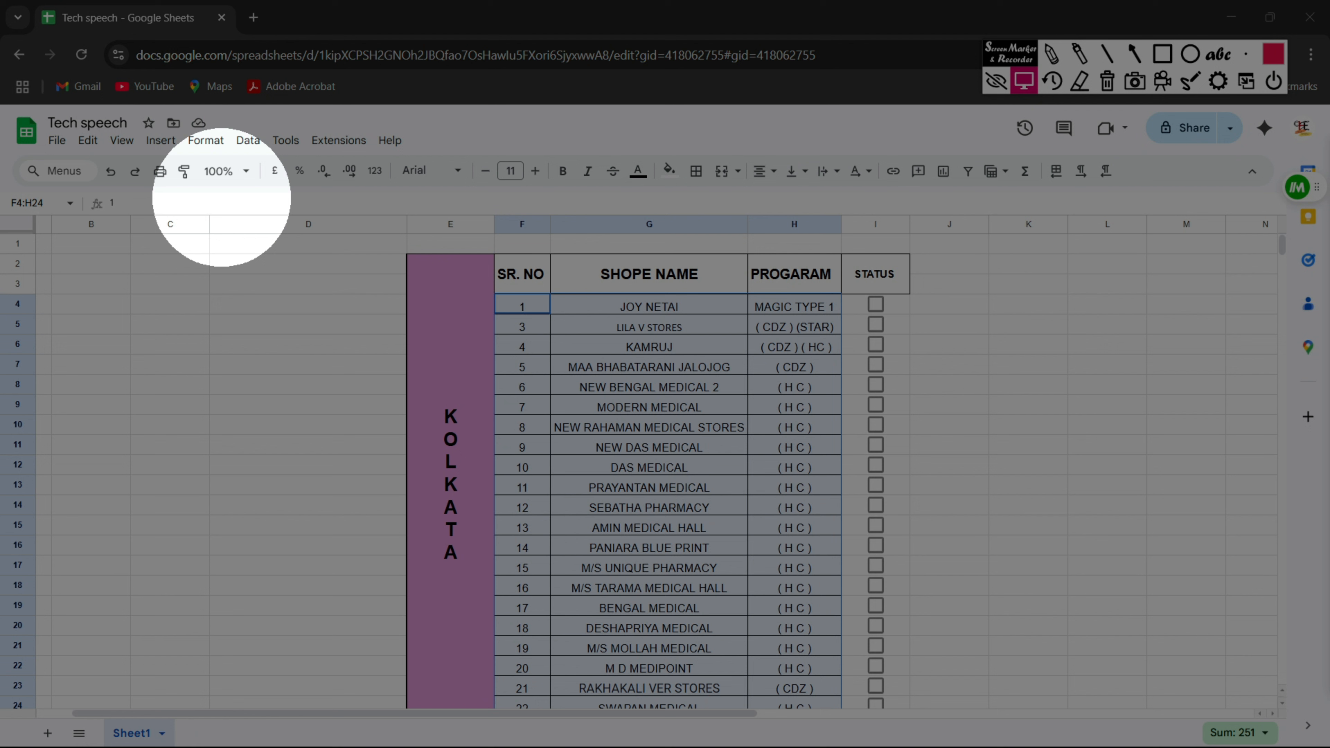
Open Format > Conditional formatting with F4:H24 selected
{"action": "left_click", "coordinate": [205, 140]}
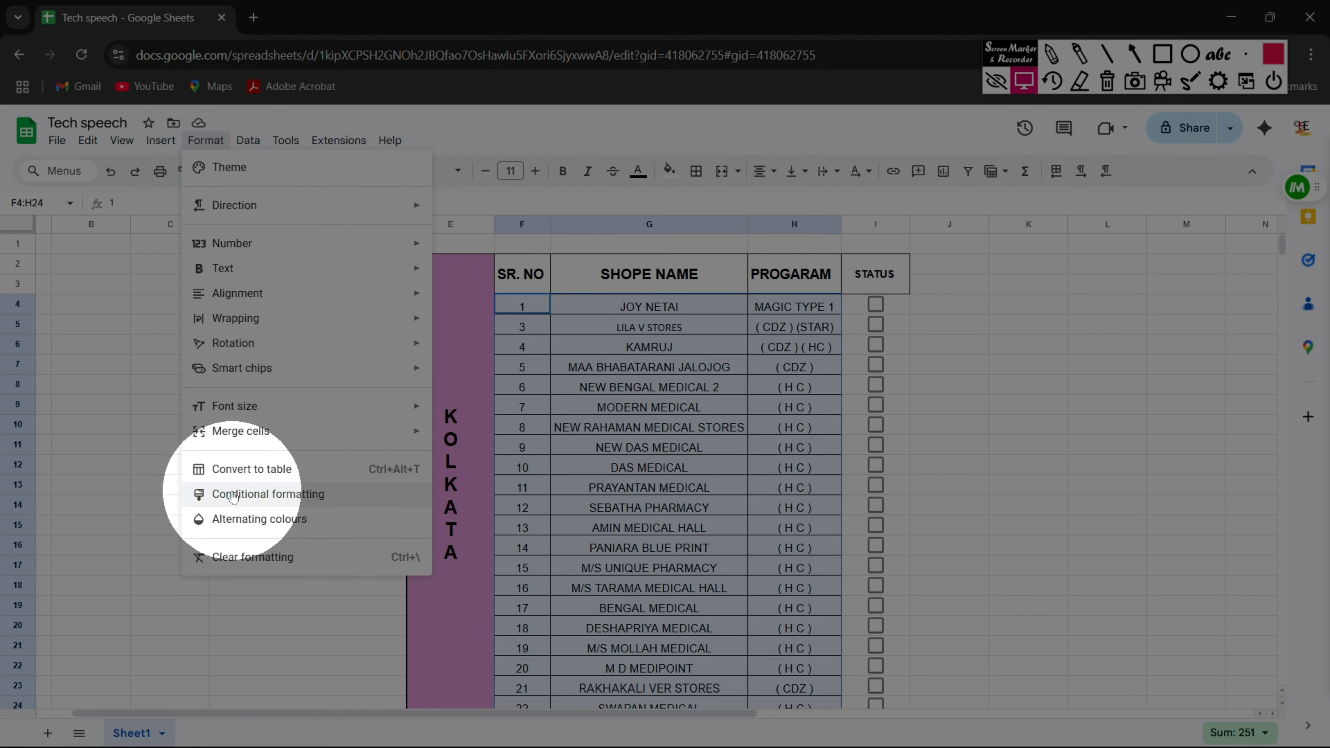
{"action": "left_click", "coordinate": [233, 495]}
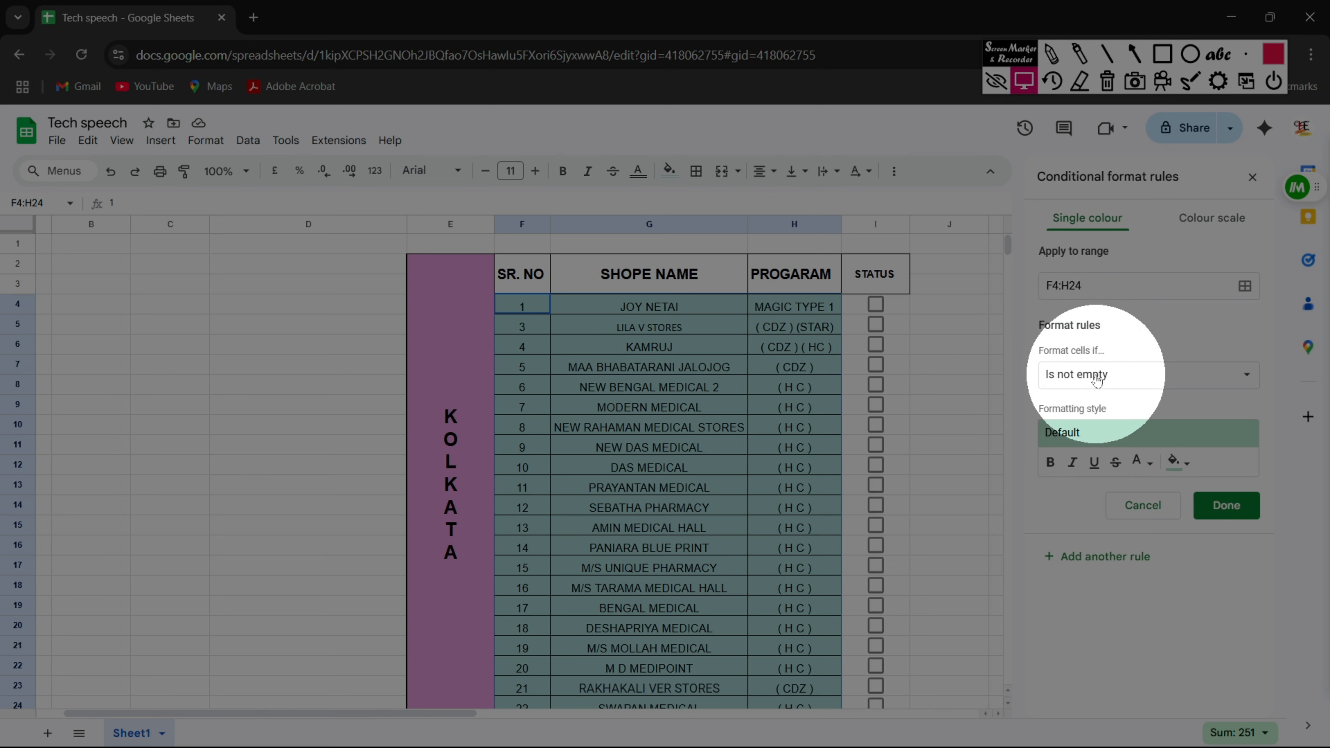
Set the rule condition to 'Custom formula is' with the formula =$I4
{"action": "left_click", "coordinate": [1247, 375]}
{"action": "scroll", "coordinate": [1128, 603], "scroll_direction": "down", "scroll_amount": 3}
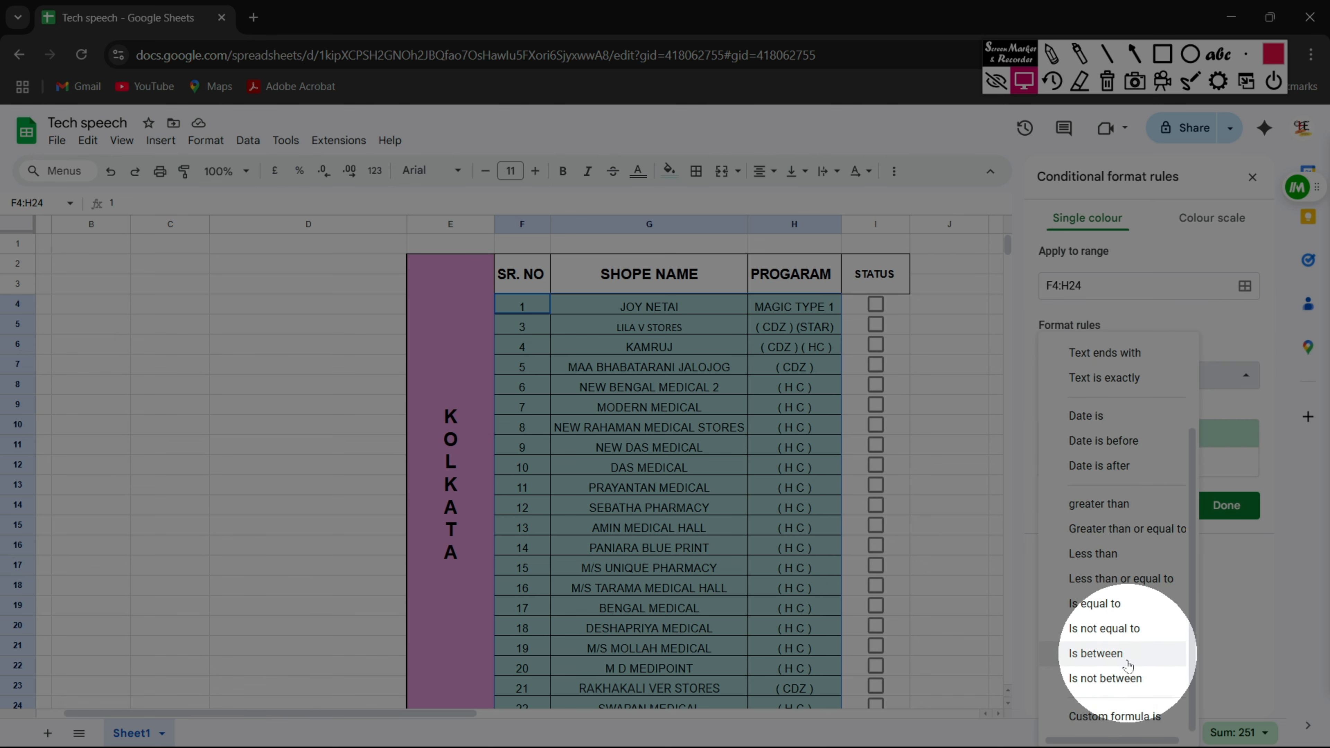
{"action": "left_click", "coordinate": [1100, 718]}
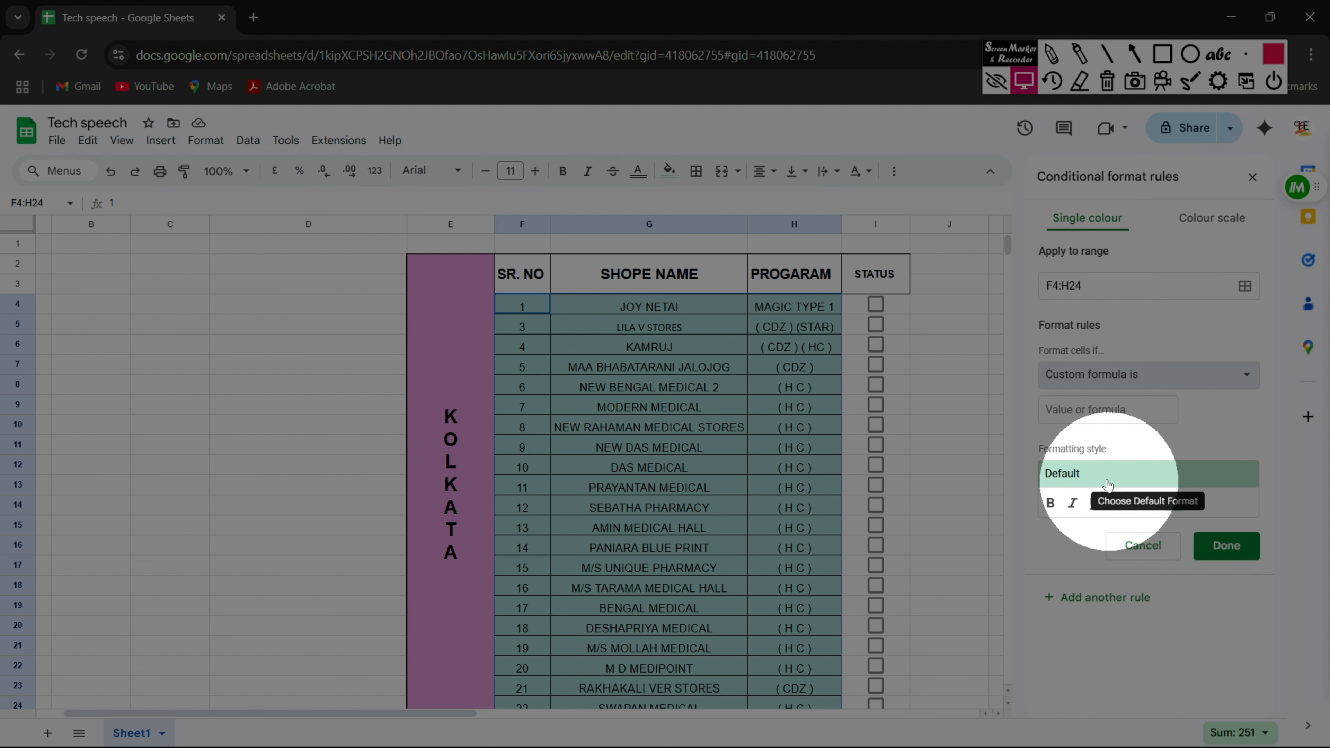
{"action": "left_click", "coordinate": [1072, 413]}
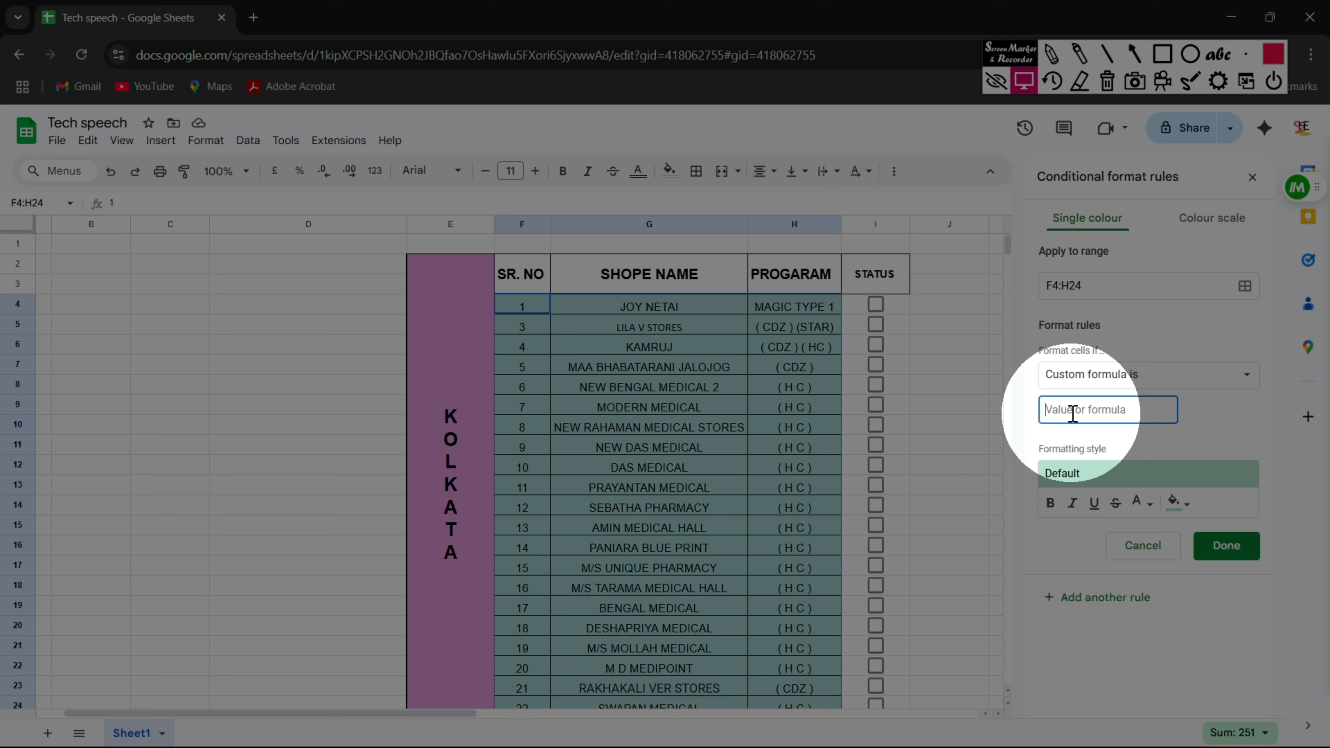
{"action": "type", "text": "=$I4"}
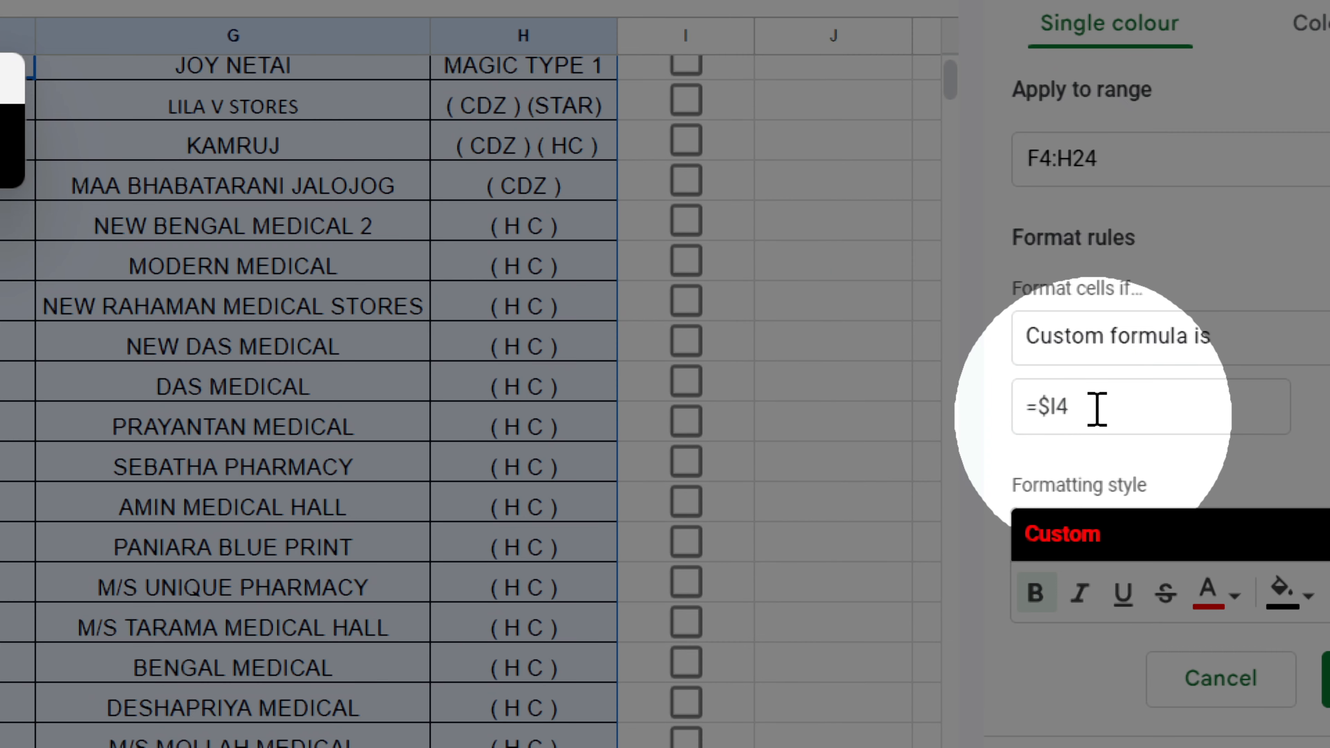
{"action": "left_click_drag", "start_coordinate": [1099, 410], "coordinate": [1024, 407]}
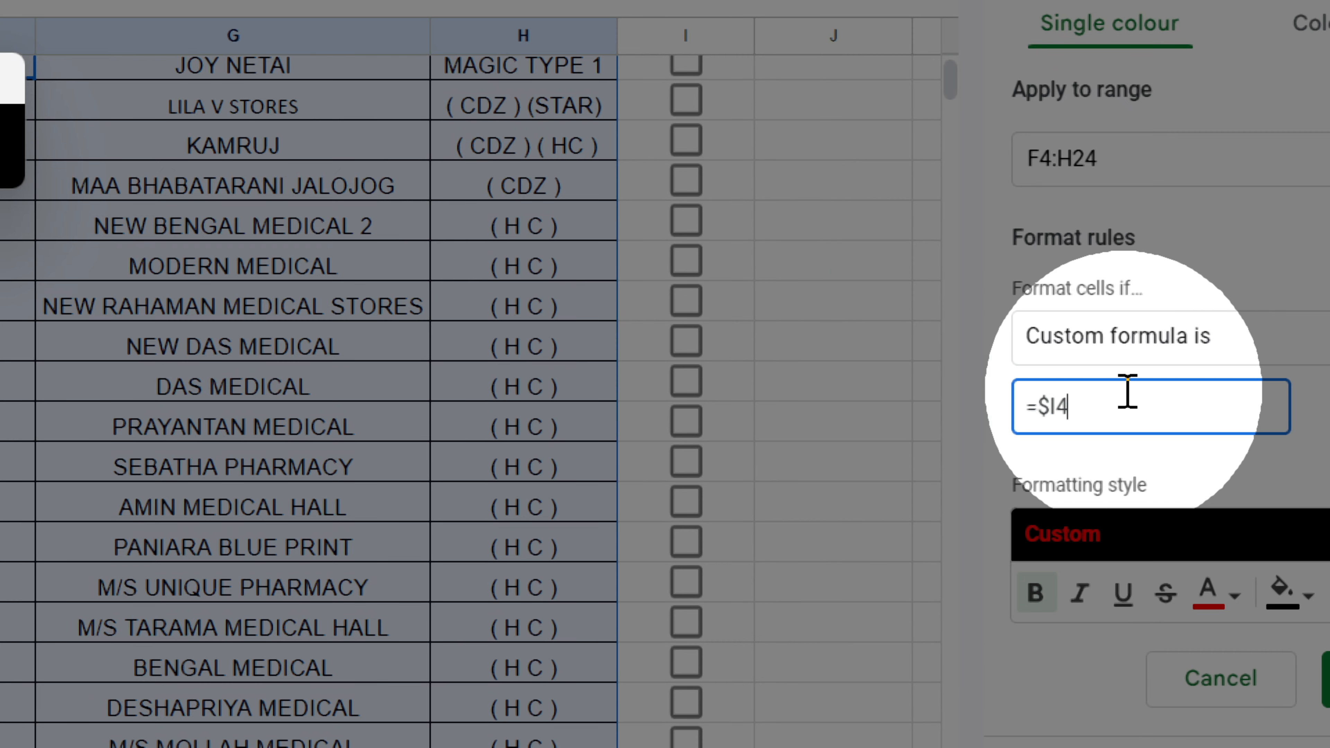